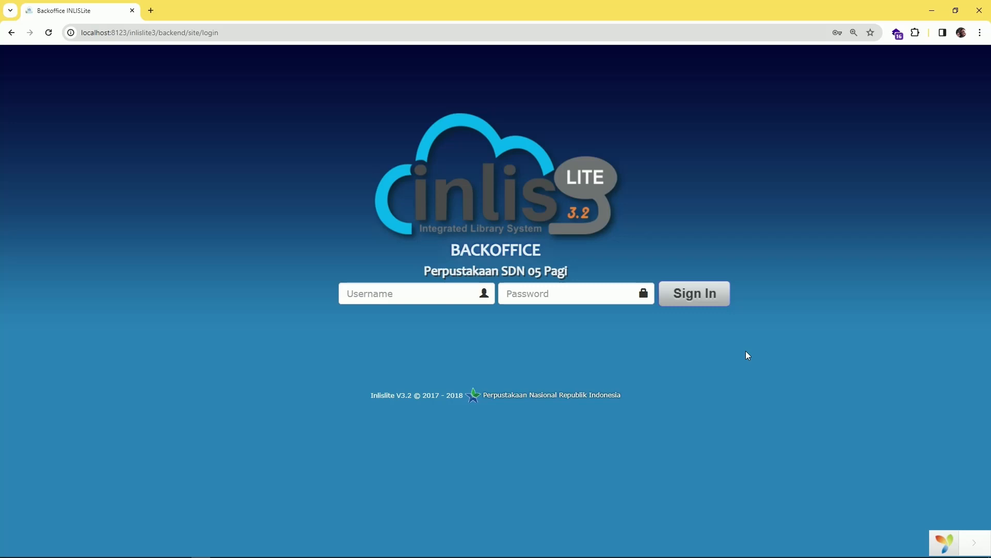
Enter the username inlislite on the login form, choosing the saved login entry
{"action": "left_click", "coordinate": [401, 293]}
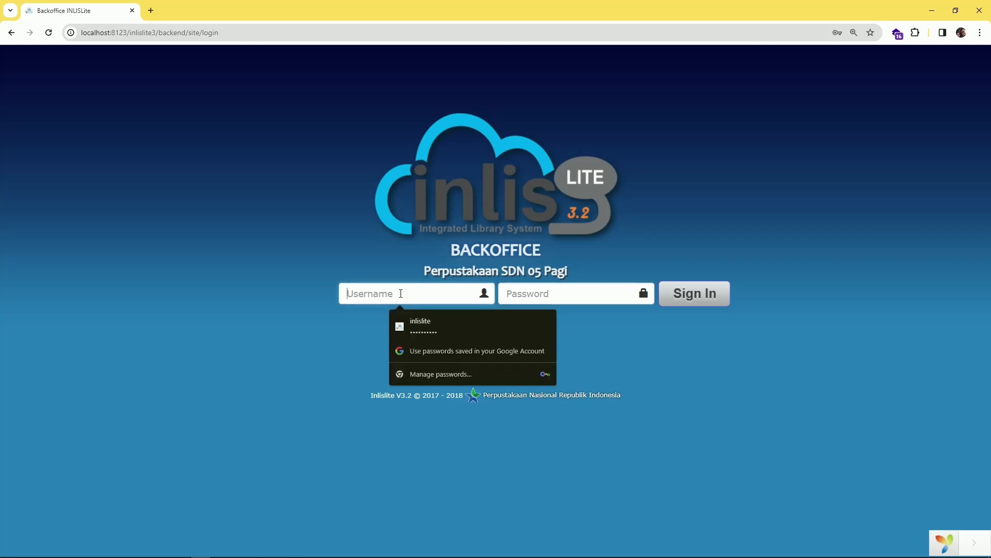
{"action": "type", "text": "inlislite"}
{"action": "key", "text": "Down"}
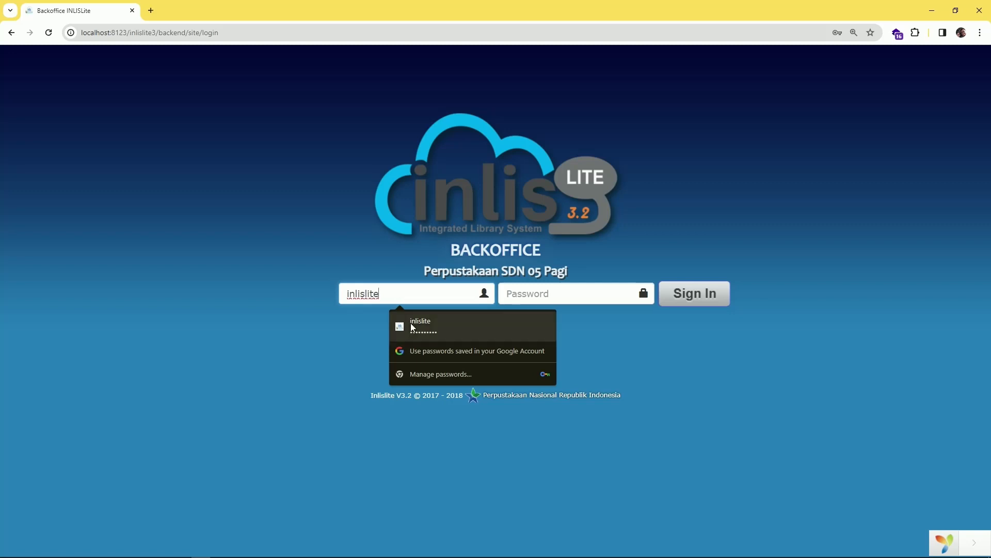
{"action": "key", "text": "Return"}
{"action": "type", "text": "••"}
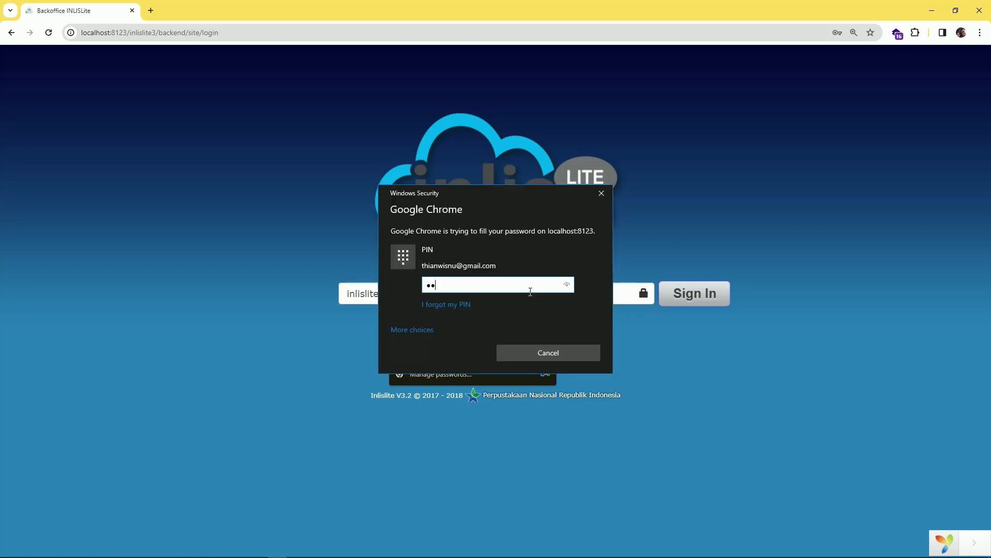
{"action": "type", "text": "83"}
{"action": "key", "text": "BackSpace"}
{"action": "key", "text": "BackSpace"}
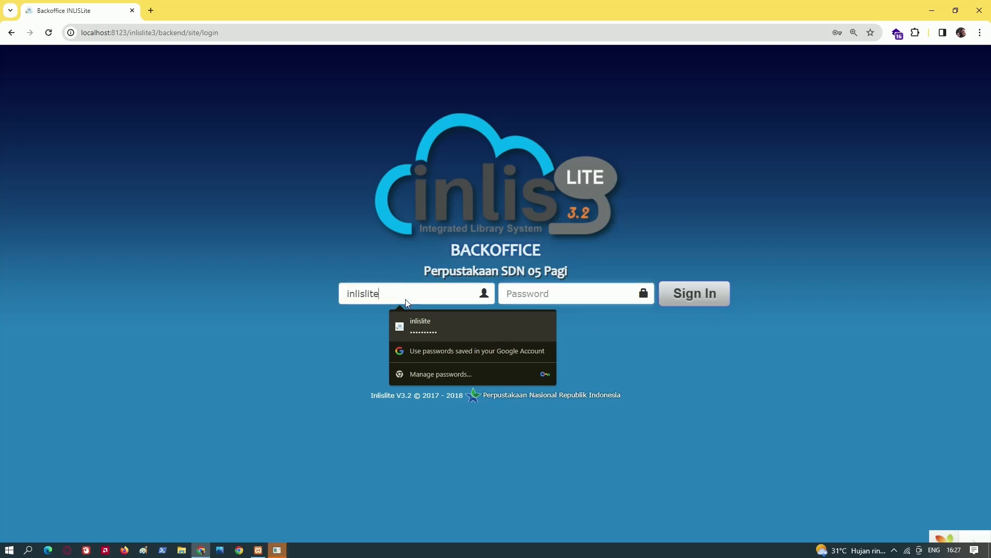
{"action": "left_click_drag", "start_coordinate": [381, 294], "coordinate": [345, 299]}
Autofill the saved password using the Windows PIN and submit sign-in
{"action": "left_click", "coordinate": [539, 296]}
{"action": "left_click", "coordinate": [519, 334]}
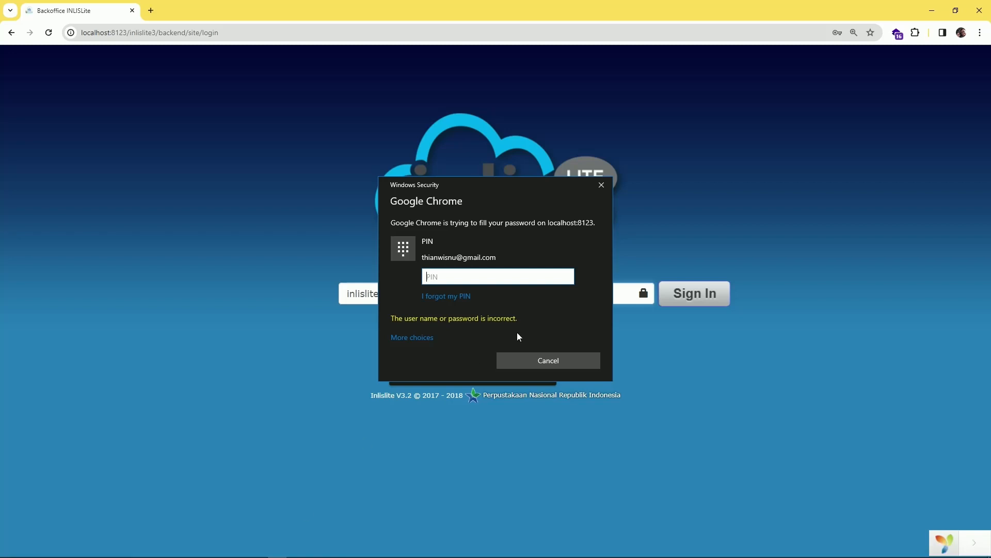
{"action": "type", "text": "••••"}
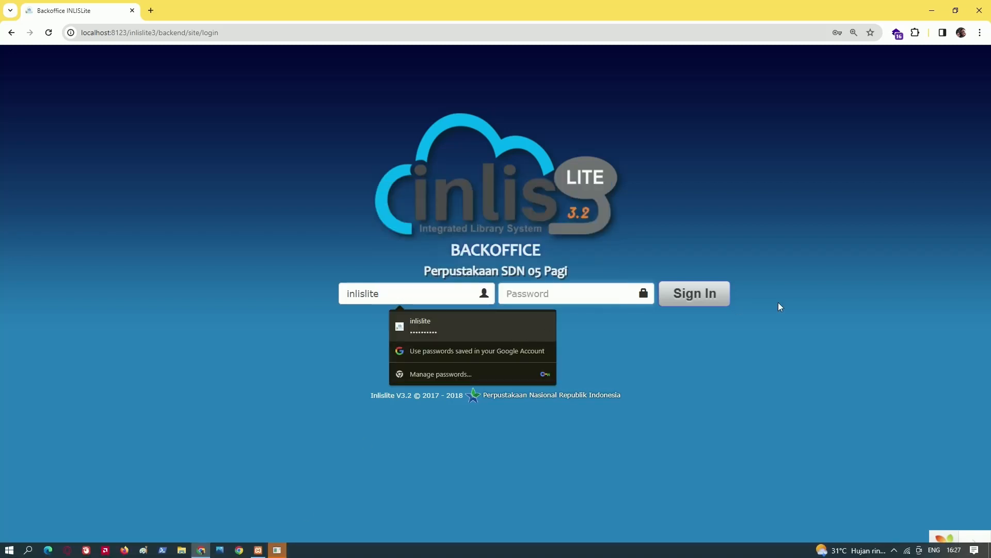
{"action": "mouse_move", "coordinate": [283, 550]}
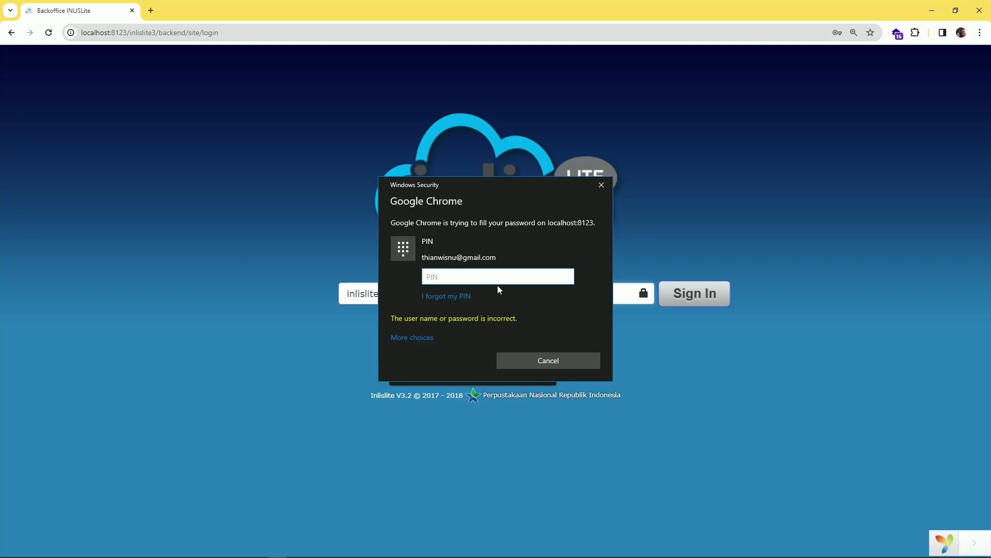
{"action": "type", "text": "••••"}
{"action": "left_click", "coordinate": [680, 299]}
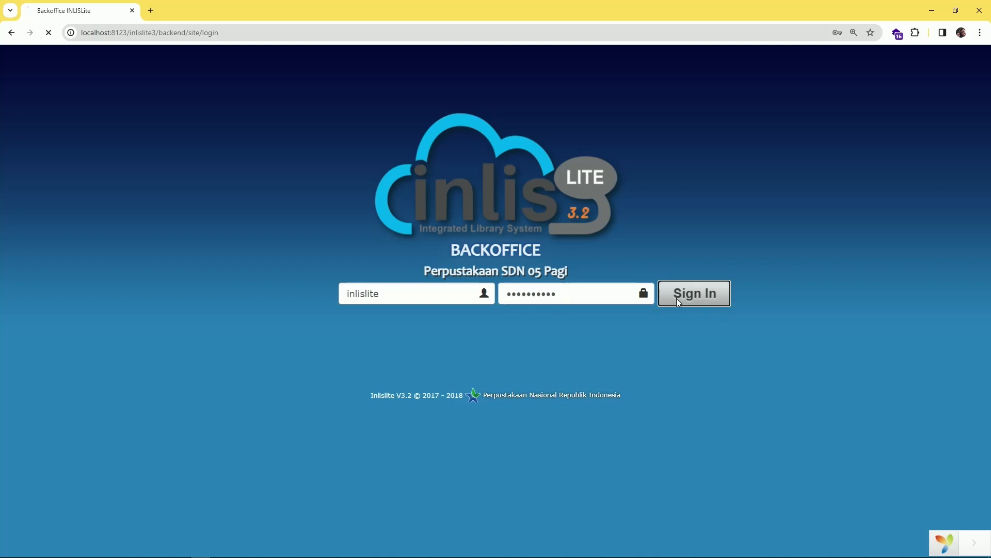
Sign in, then open Katalog > Daftar Katalog listing the three records
{"action": "left_click", "coordinate": [619, 269]}
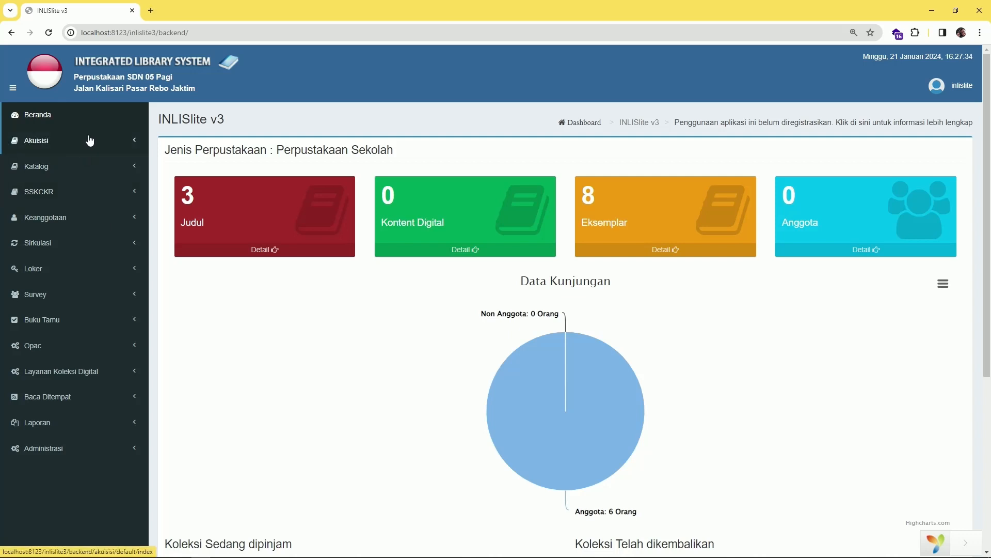
{"action": "left_click", "coordinate": [100, 175]}
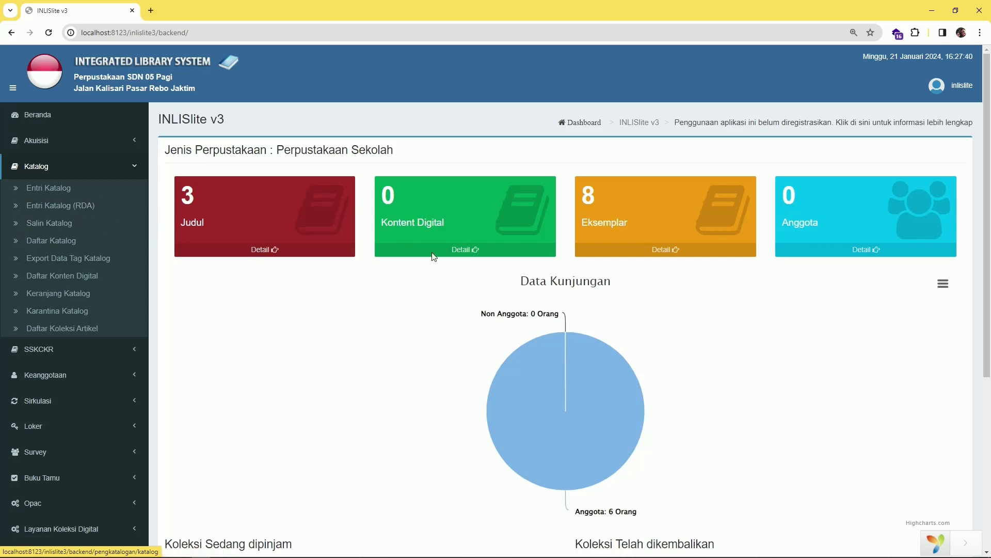
{"action": "left_click", "coordinate": [78, 241]}
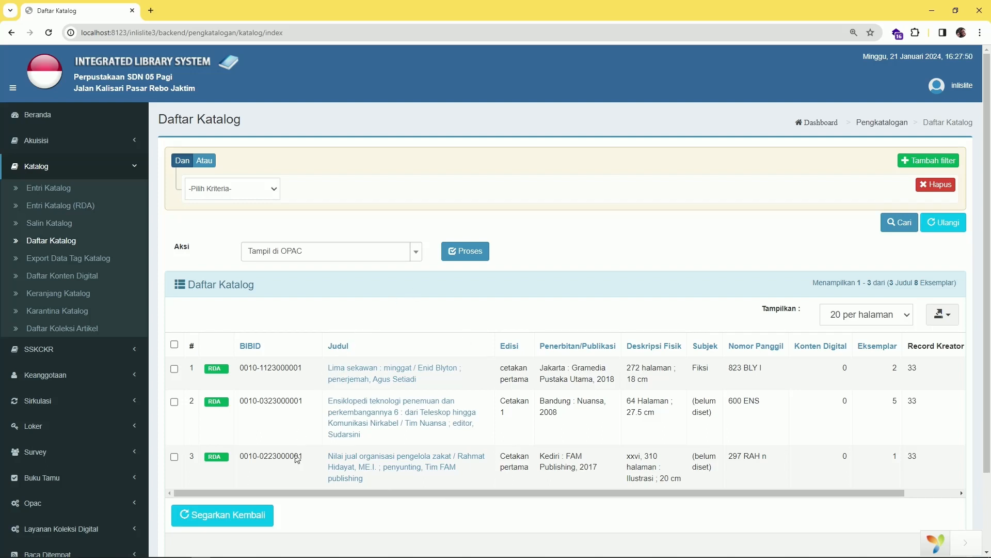
Set the catalog filter to Judul with match type Salah Satu Isi
{"action": "left_click", "coordinate": [273, 192]}
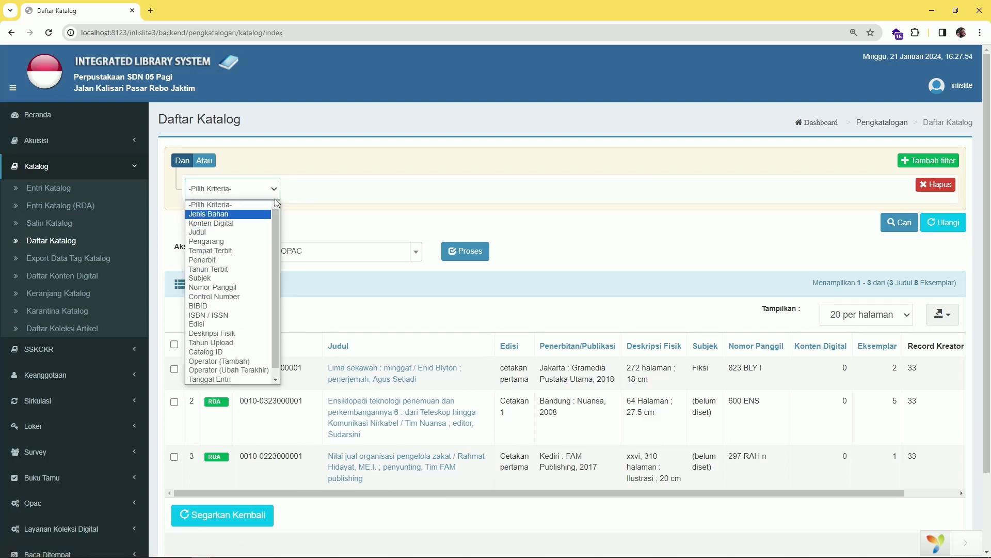
{"action": "left_click", "coordinate": [243, 160]}
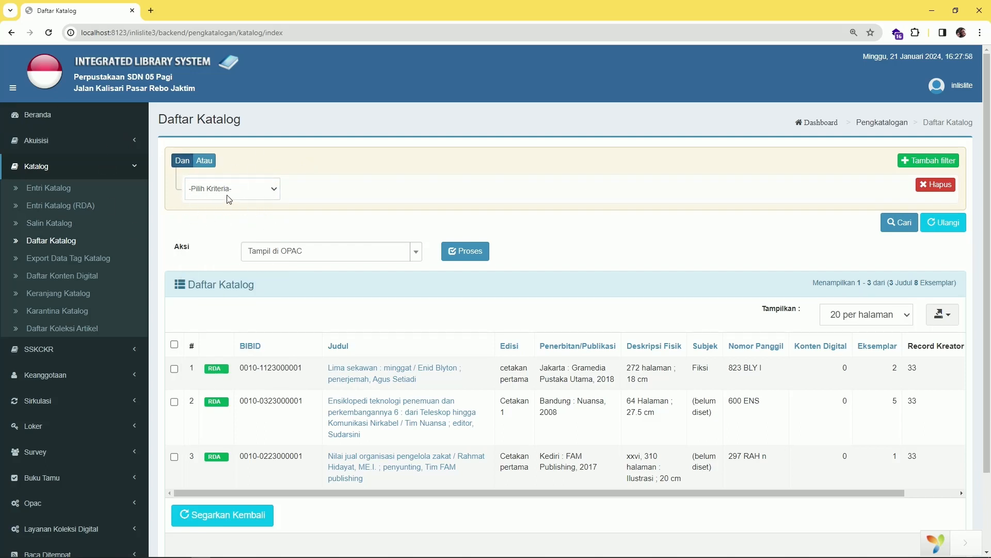
{"action": "left_click", "coordinate": [245, 198]}
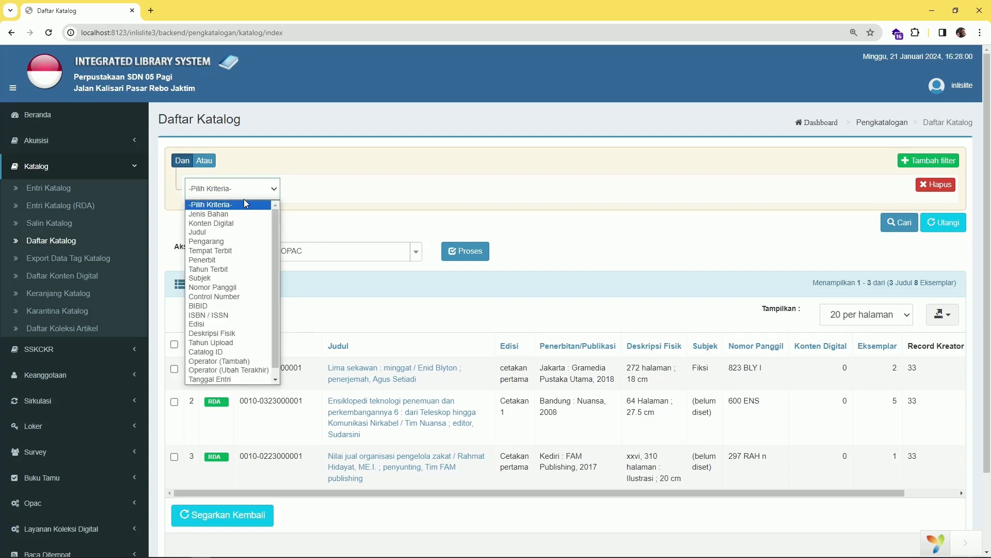
{"action": "left_click", "coordinate": [234, 232]}
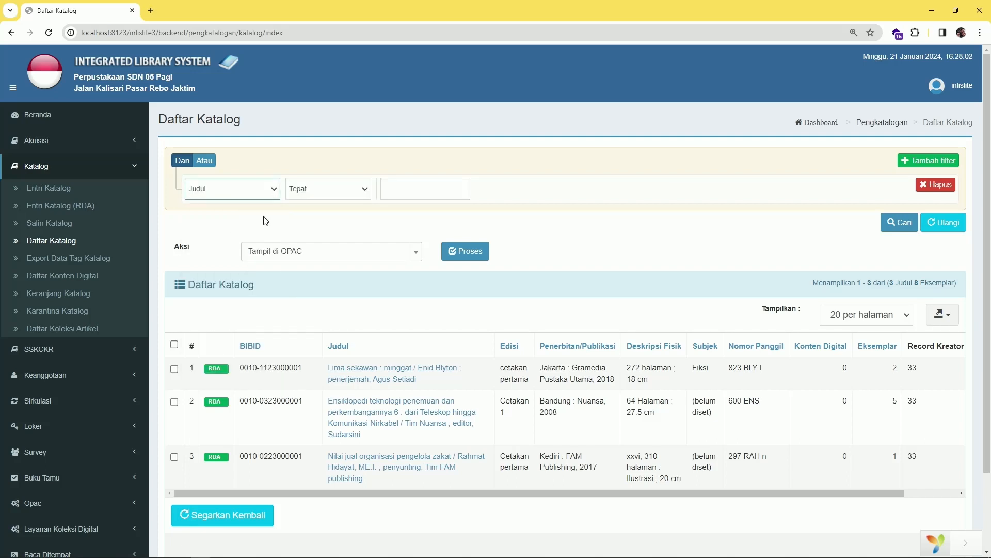
{"action": "left_click", "coordinate": [312, 196]}
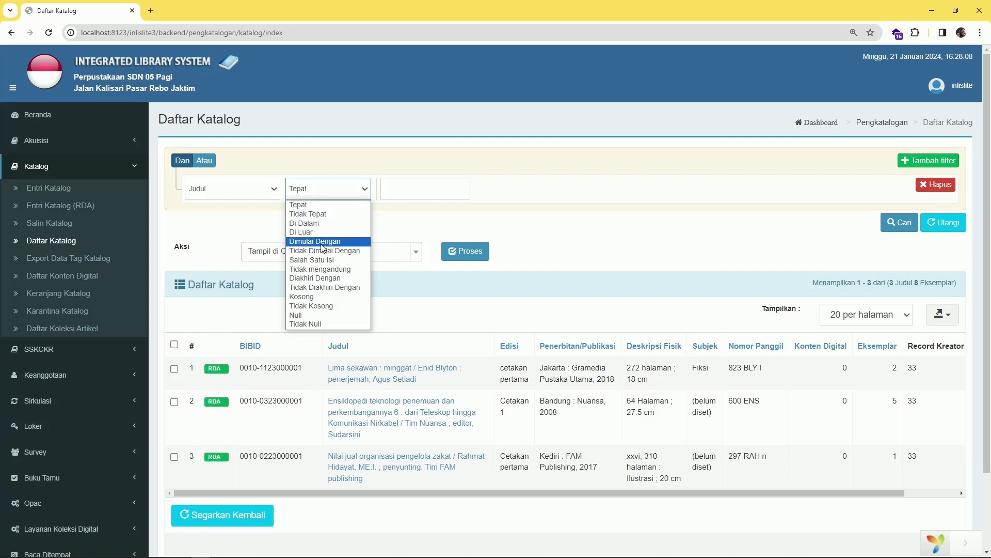
{"action": "left_click", "coordinate": [325, 261]}
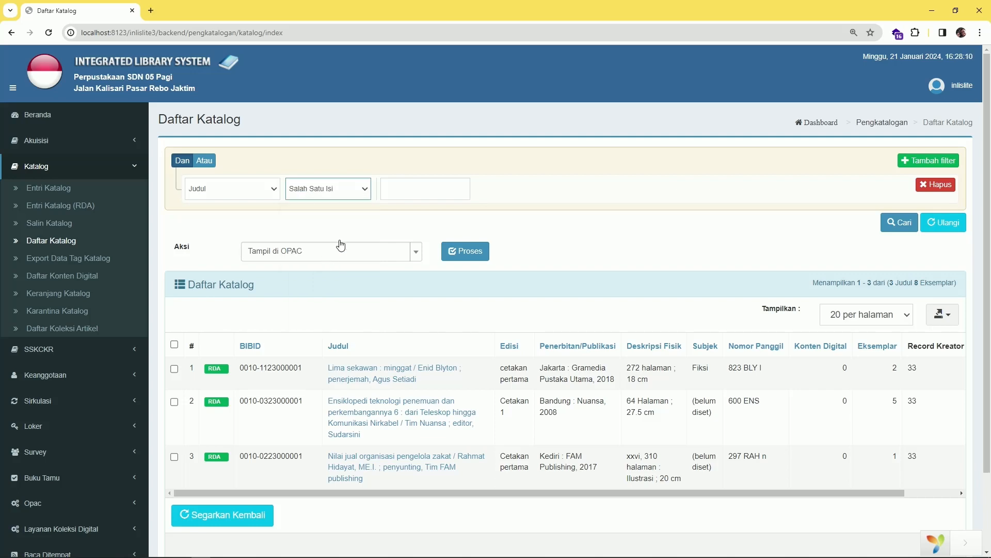
Search titles for 'lima sekawan', leaving only the Lima sekawan: minggat record
{"action": "left_click", "coordinate": [410, 189]}
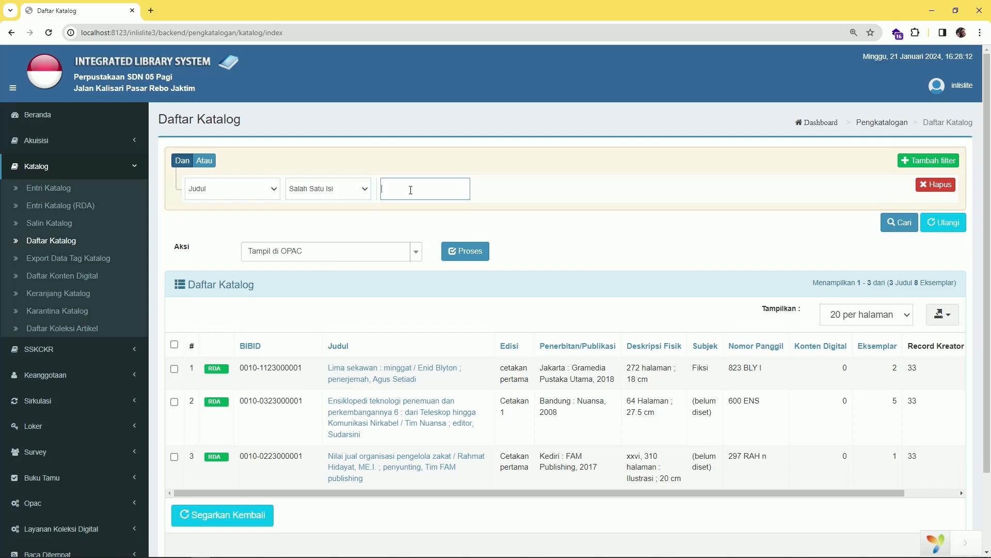
{"action": "type", "text": "lima sekawan"}
{"action": "left_click", "coordinate": [368, 195]}
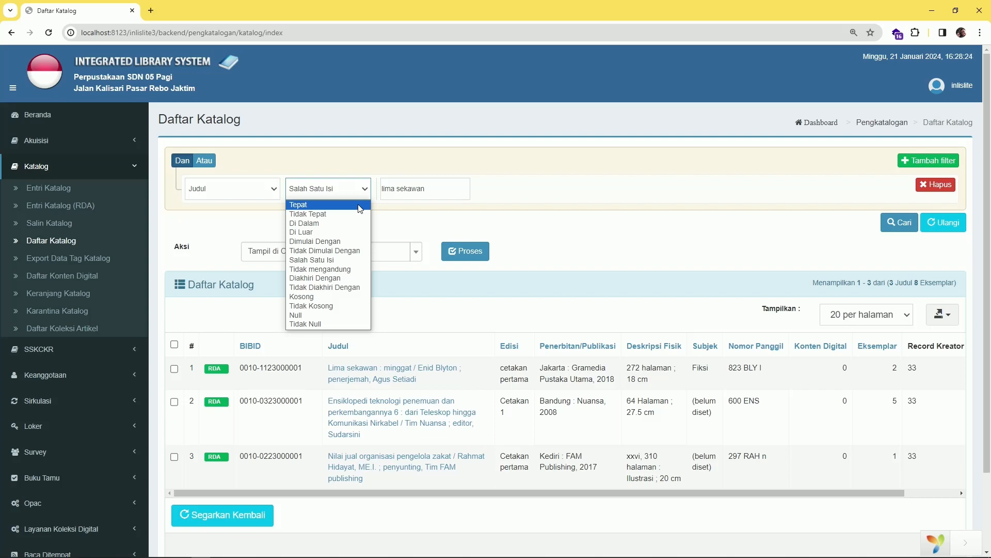
{"action": "left_click", "coordinate": [339, 260]}
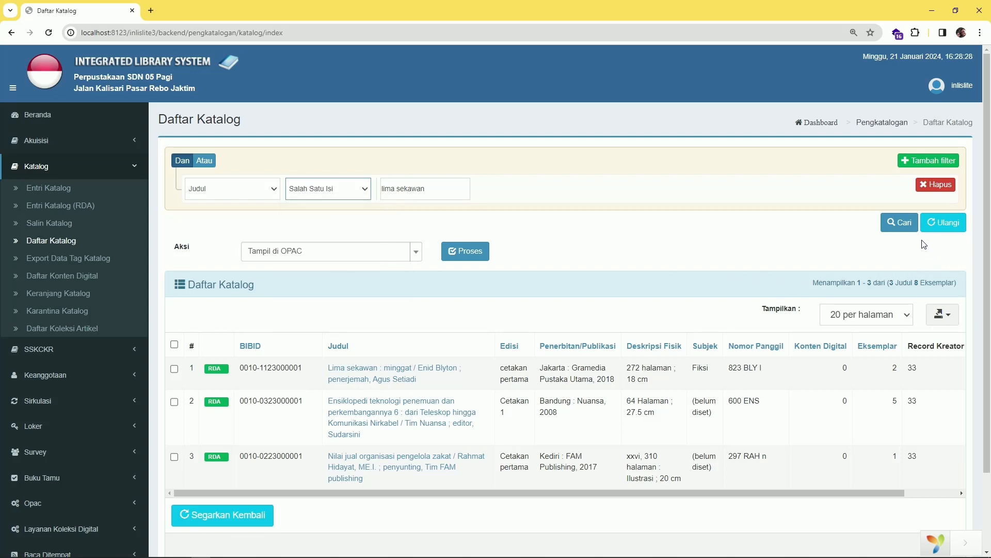
{"action": "left_click", "coordinate": [428, 190]}
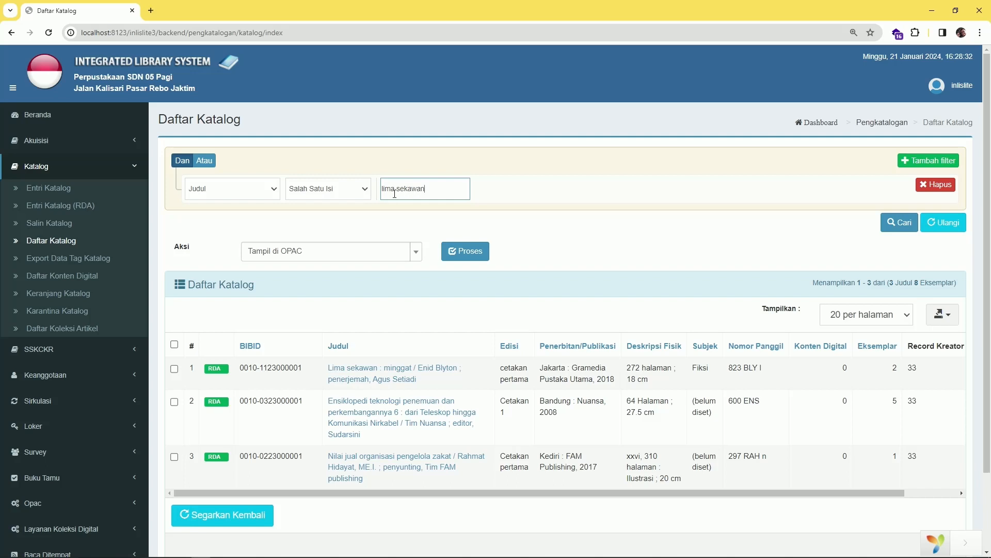
{"action": "left_click", "coordinate": [899, 234]}
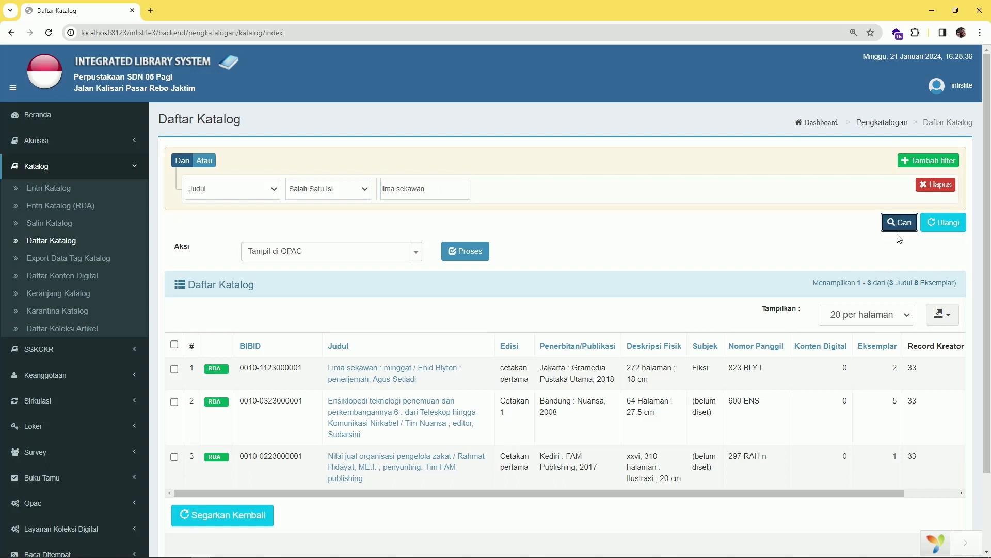
{"action": "left_click", "coordinate": [889, 227]}
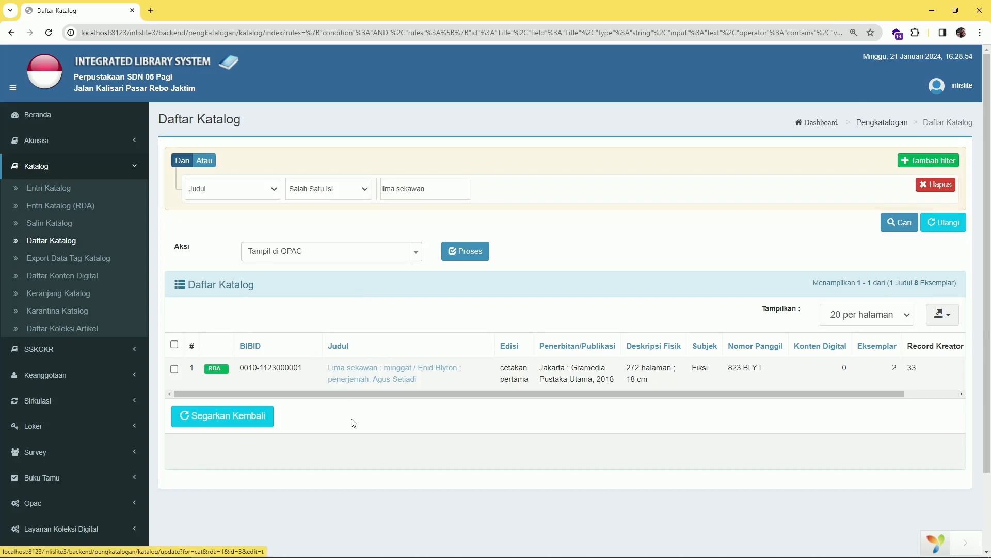
Open the Lima sekawan record and view its copies, cancelling a started new-copy form
{"action": "left_click", "coordinate": [378, 383]}
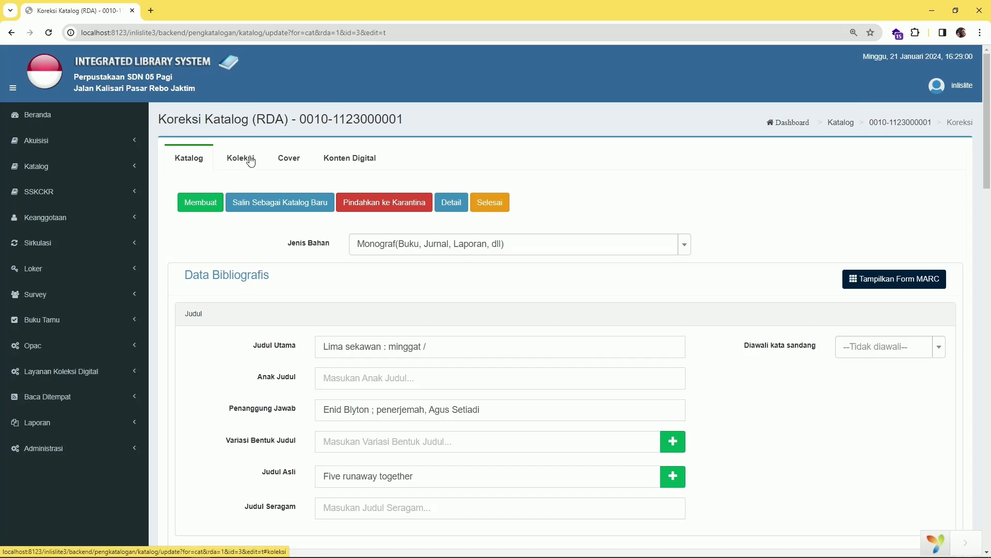
{"action": "left_click", "coordinate": [251, 160]}
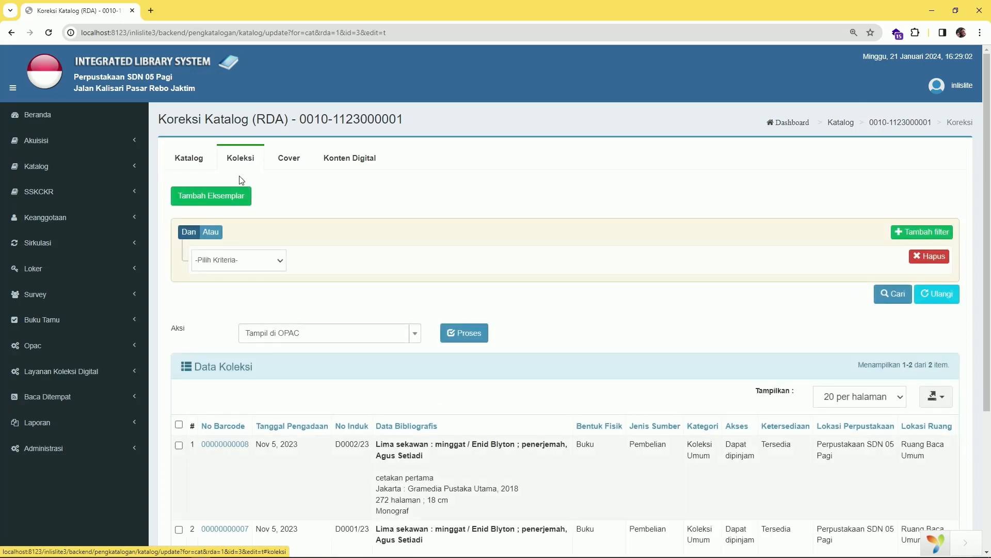
{"action": "left_click", "coordinate": [227, 196]}
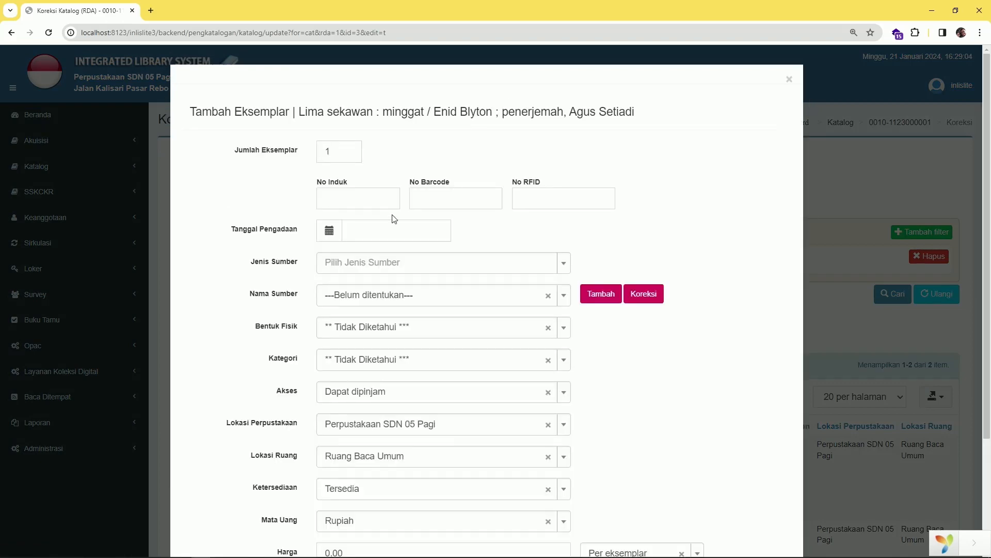
{"action": "scroll", "coordinate": [389, 192], "scroll_direction": "down", "scroll_amount": 3}
{"action": "scroll", "coordinate": [438, 320], "scroll_direction": "up", "scroll_amount": 2}
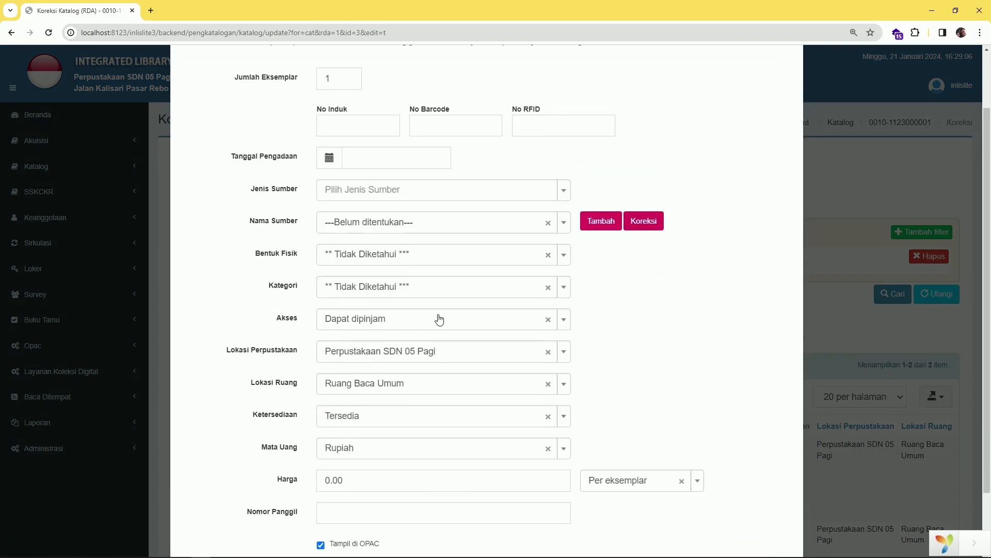
{"action": "scroll", "coordinate": [397, 398], "scroll_direction": "down", "scroll_amount": 2}
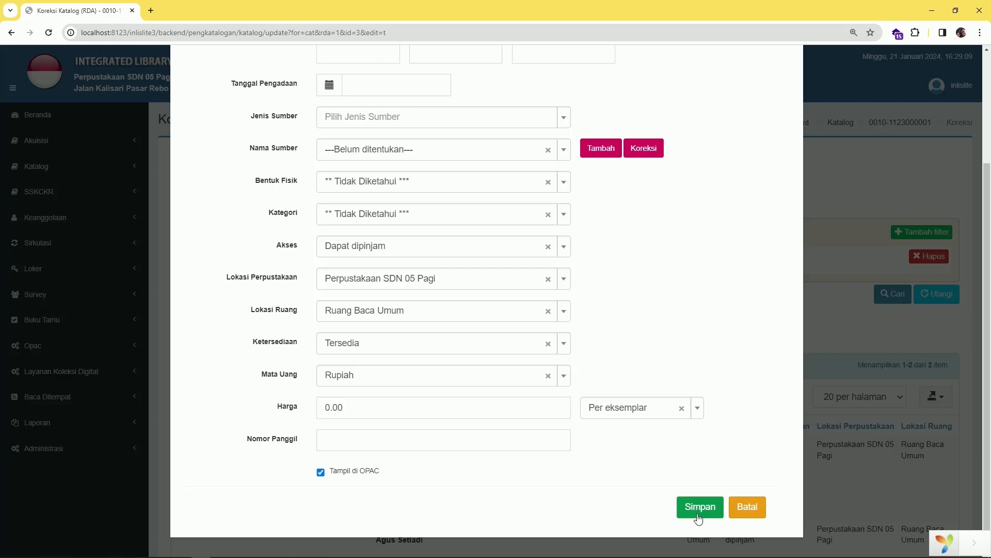
{"action": "left_click", "coordinate": [736, 510]}
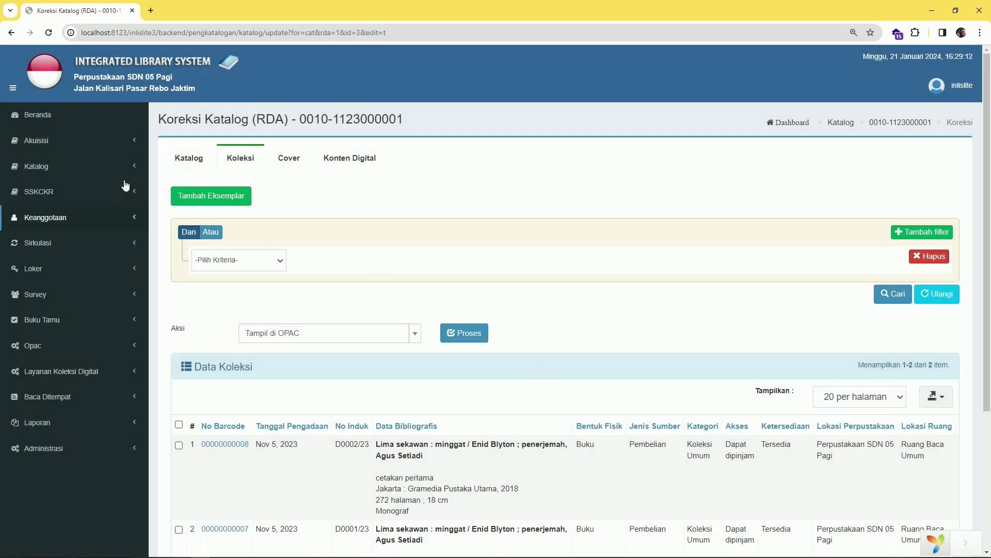
Switch between the Koleksi and Katalog tabs, ending on the bibliographic details
{"action": "left_click", "coordinate": [180, 158]}
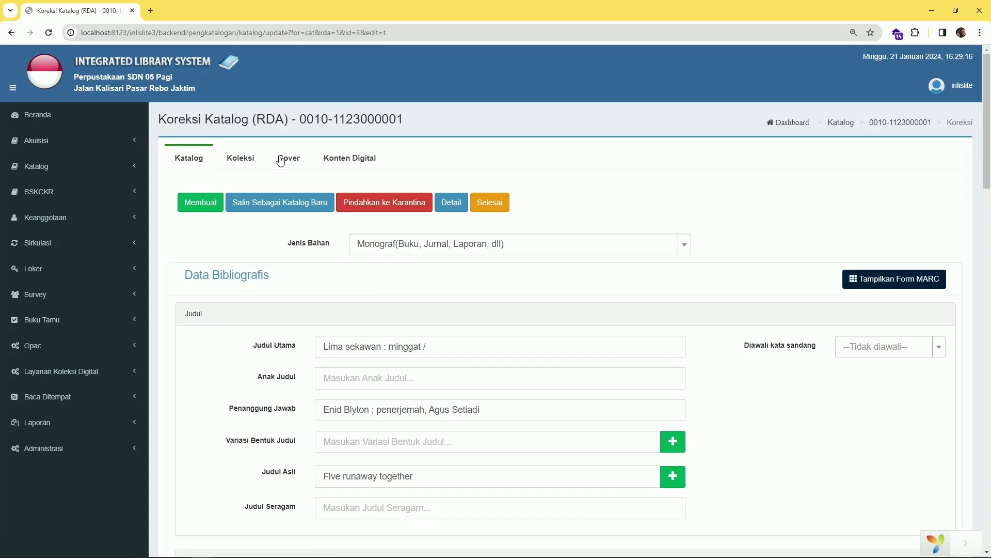
{"action": "left_click", "coordinate": [251, 165]}
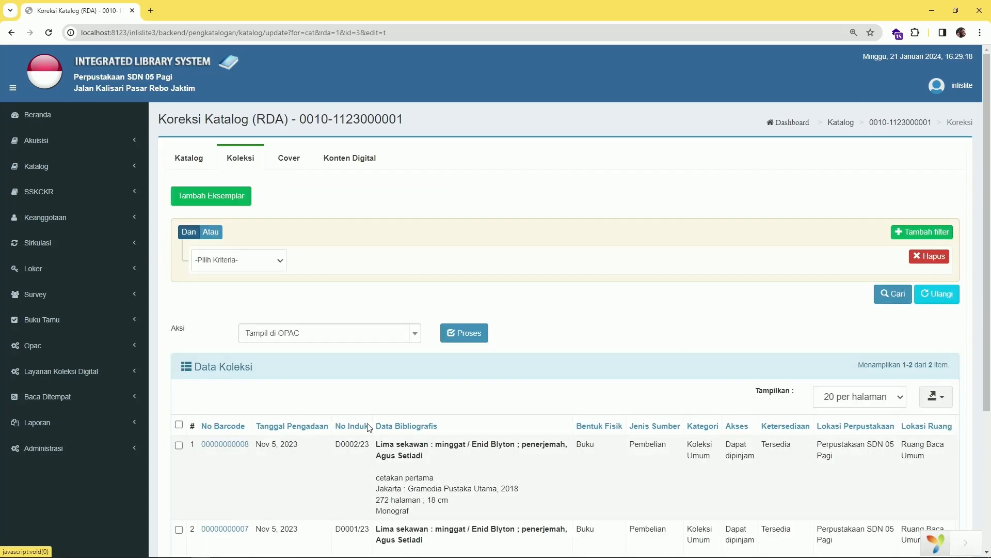
{"action": "scroll", "coordinate": [403, 243], "scroll_direction": "down", "scroll_amount": 3}
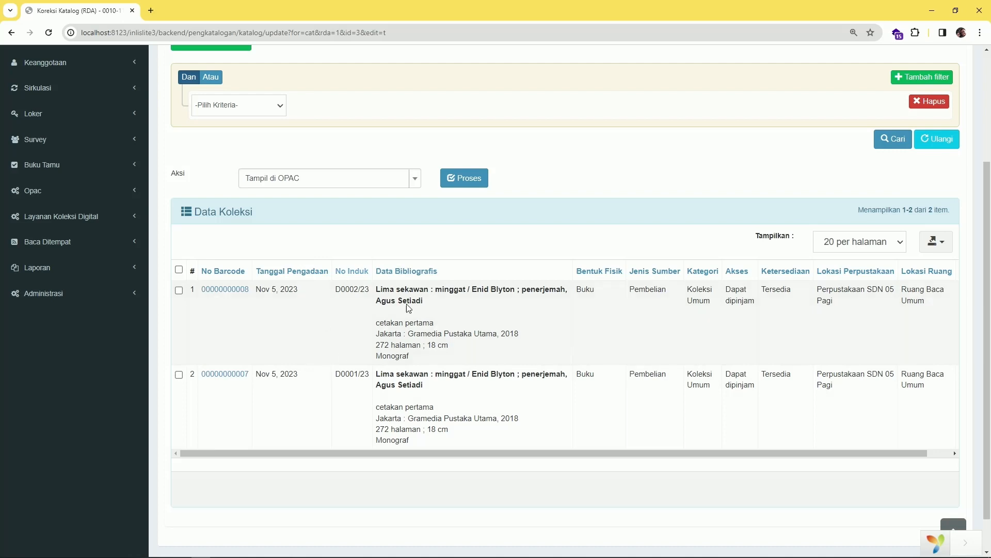
{"action": "scroll", "coordinate": [453, 407], "scroll_direction": "up", "scroll_amount": 1}
{"action": "scroll", "coordinate": [453, 407], "scroll_direction": "up", "scroll_amount": 1}
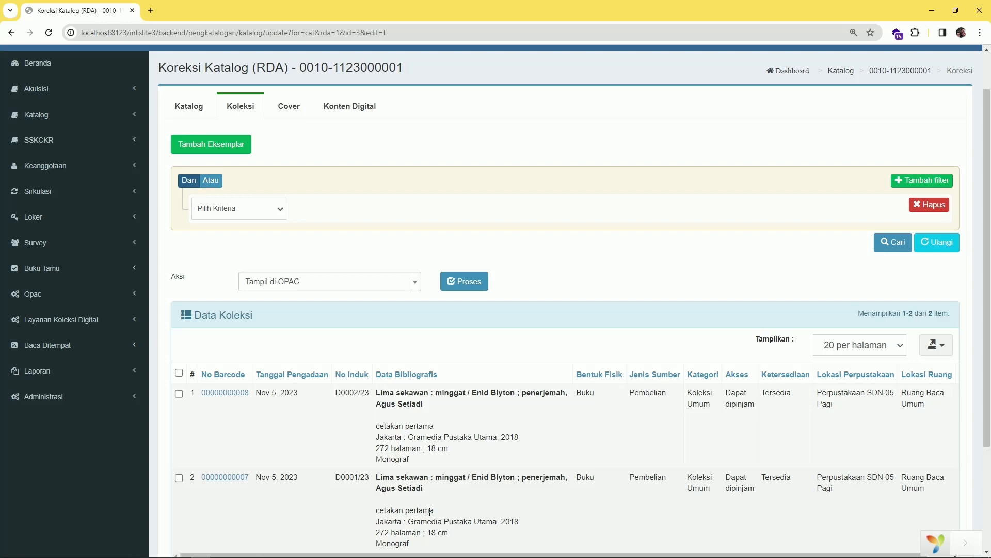
{"action": "left_click", "coordinate": [178, 103]}
{"action": "left_click", "coordinate": [245, 108]}
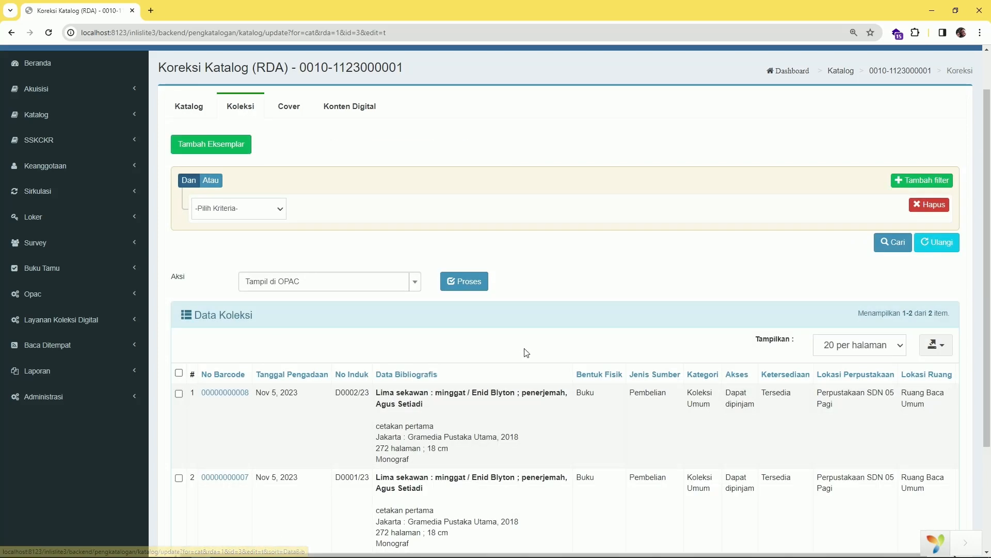
{"action": "scroll", "coordinate": [283, 191], "scroll_direction": "down", "scroll_amount": 1}
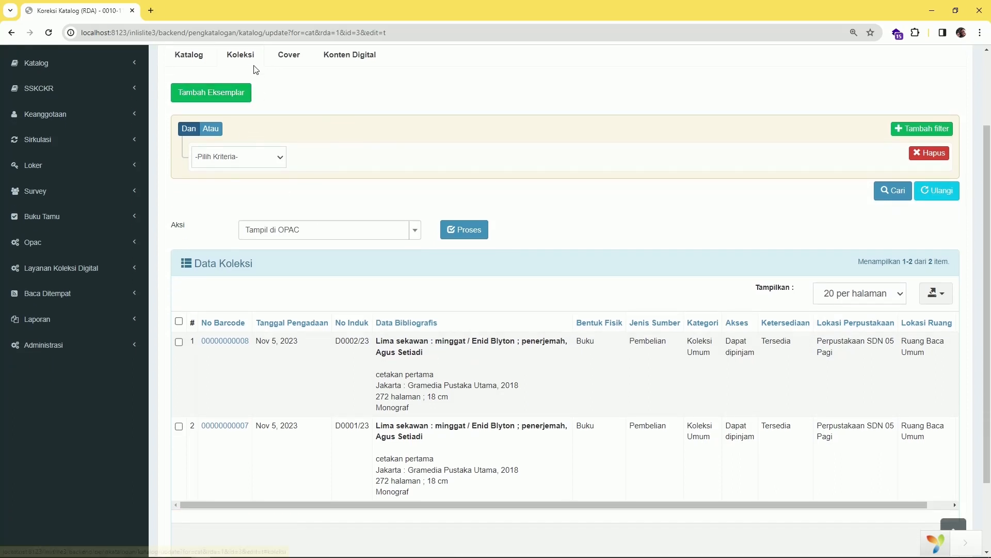
{"action": "scroll", "coordinate": [252, 62], "scroll_direction": "up", "scroll_amount": 1}
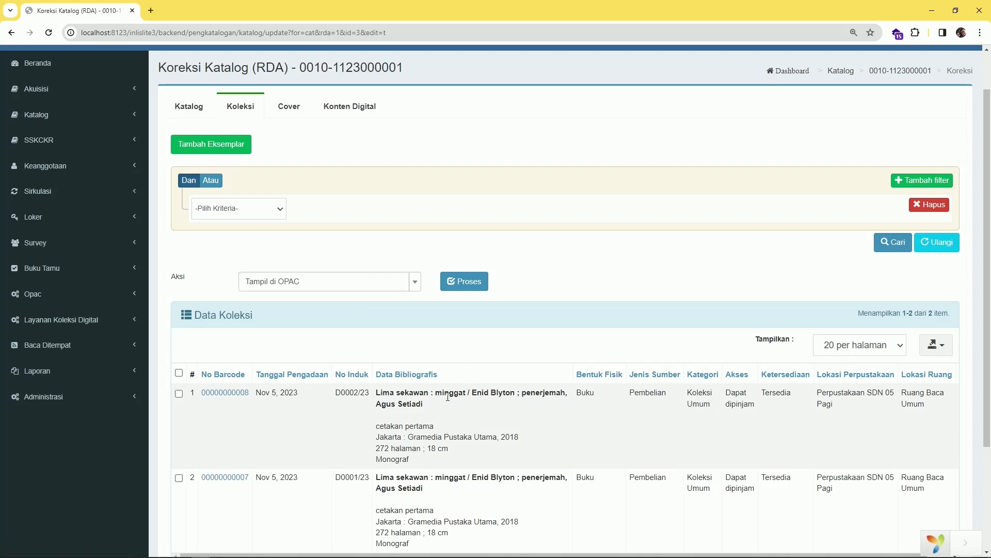
{"action": "left_click", "coordinate": [194, 114]}
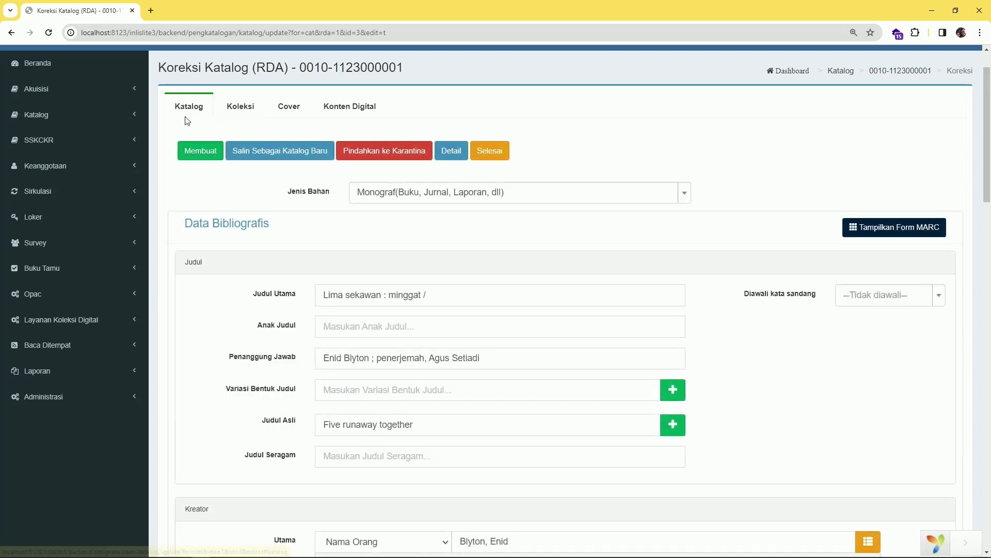
Return via Beranda to the unfiltered Daftar Katalog, briefly viewing the Entri Katalog (RDA) form
{"action": "left_click", "coordinate": [40, 67]}
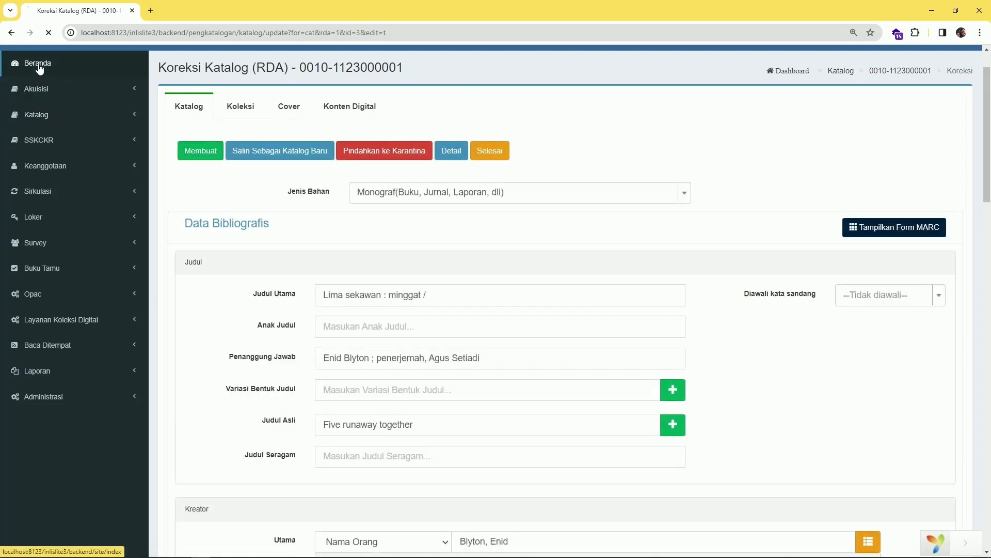
{"action": "left_click", "coordinate": [36, 166]}
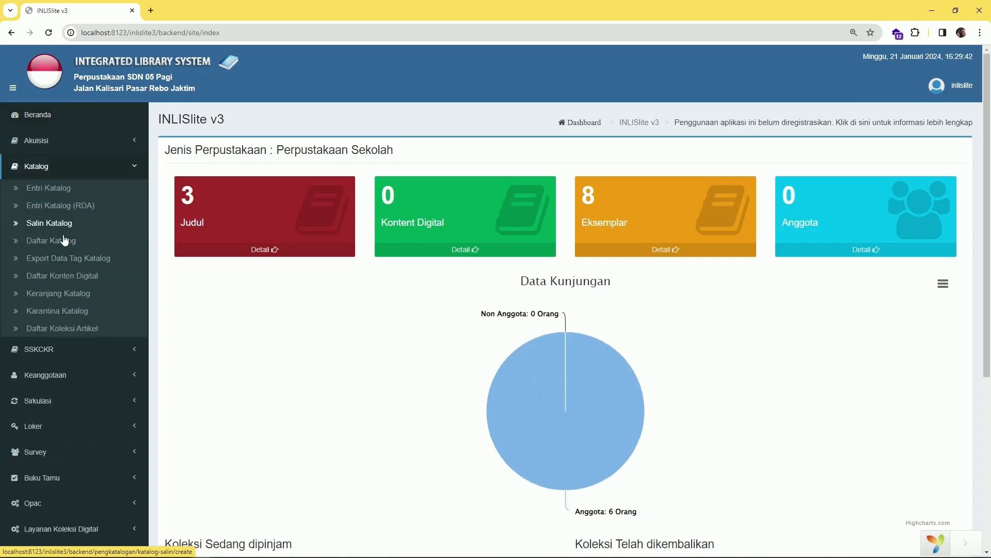
{"action": "left_click", "coordinate": [62, 241]}
{"action": "scroll", "coordinate": [471, 361], "scroll_direction": "down", "scroll_amount": 1}
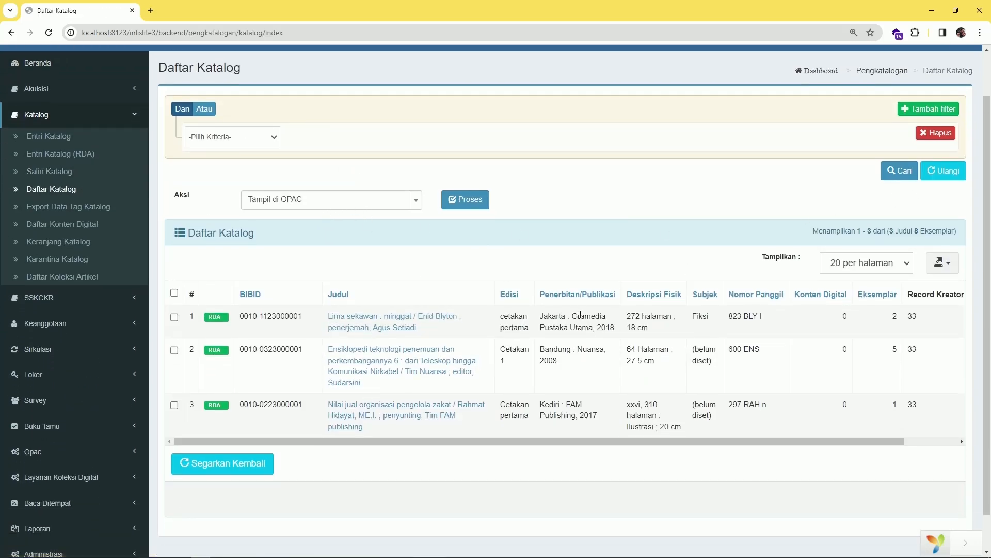
{"action": "scroll", "coordinate": [260, 323], "scroll_direction": "up", "scroll_amount": 1}
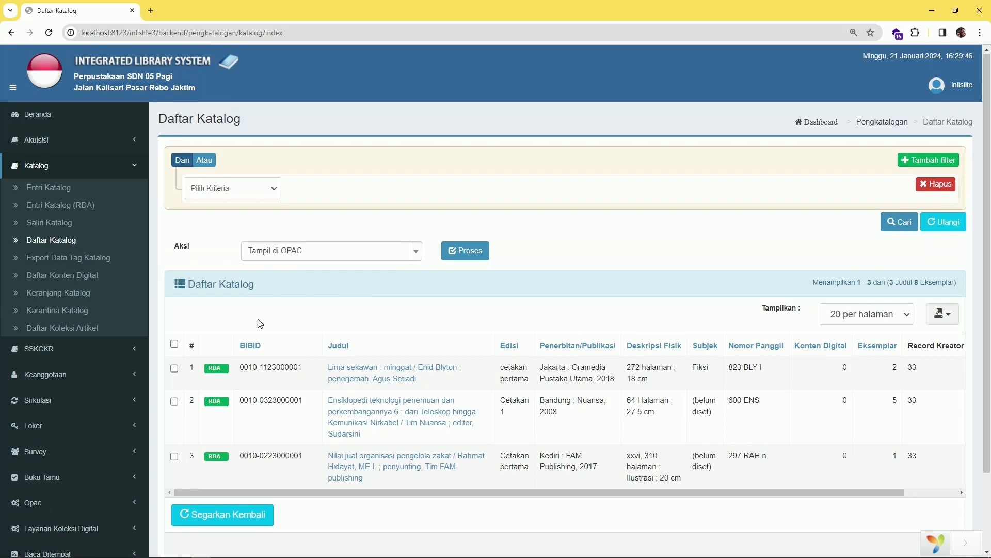
{"action": "left_click", "coordinate": [61, 211]}
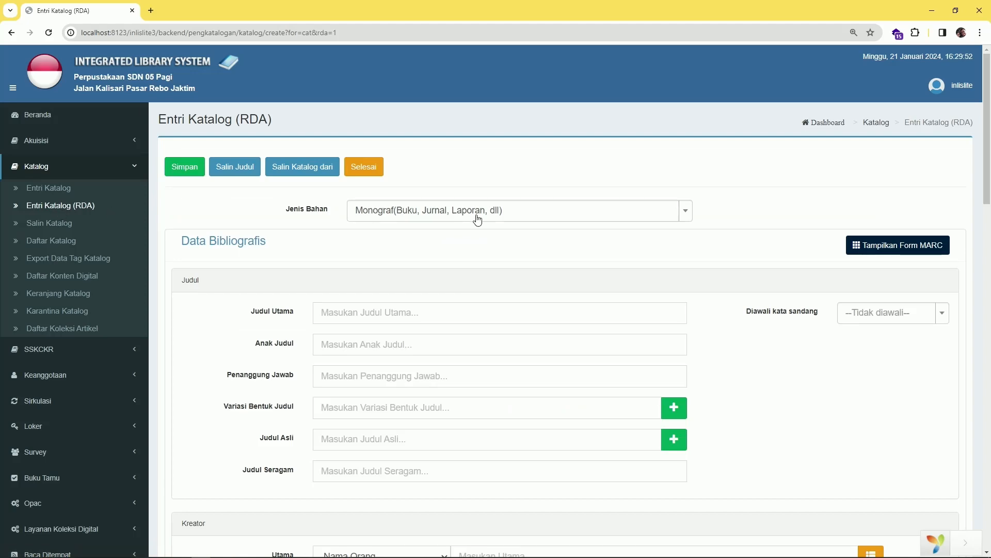
{"action": "scroll", "coordinate": [442, 314], "scroll_direction": "down", "scroll_amount": 7}
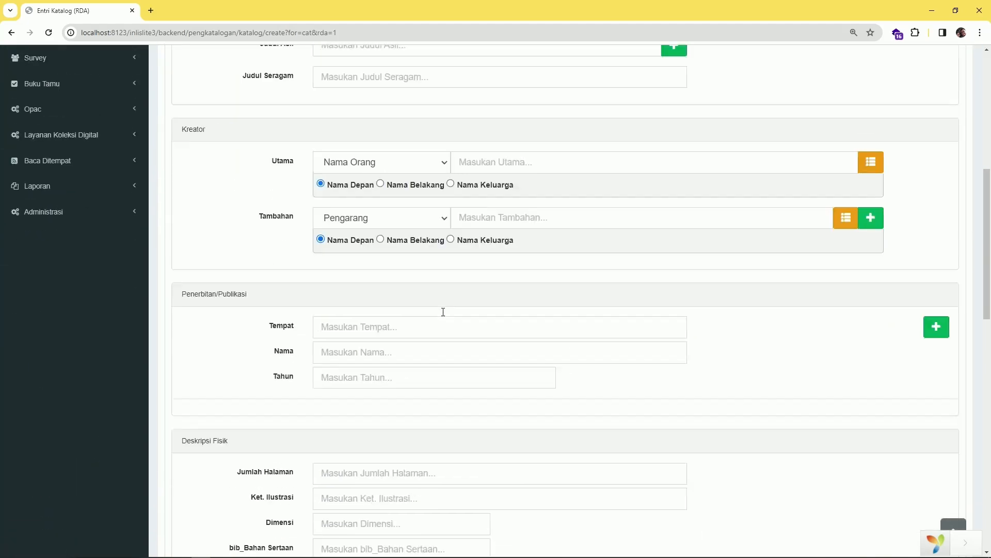
{"action": "scroll", "coordinate": [444, 310], "scroll_direction": "up", "scroll_amount": 8}
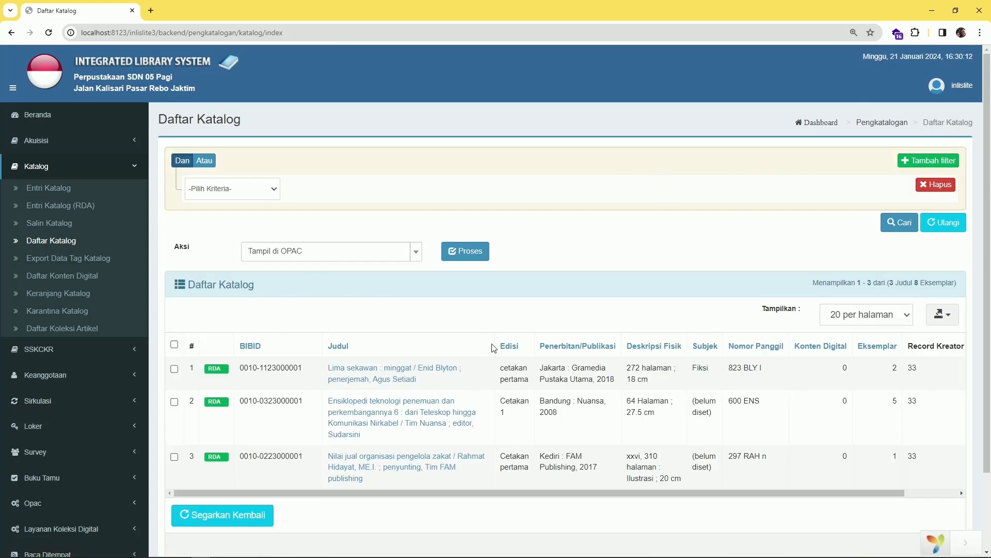
{"action": "scroll", "coordinate": [464, 403], "scroll_direction": "down", "scroll_amount": 3}
Filter the catalogue by Judul, Salah Satu Isi, 'lima sekawan', leaving the record with 2 copies
{"action": "scroll", "coordinate": [410, 427], "scroll_direction": "up", "scroll_amount": 3}
{"action": "left_click", "coordinate": [236, 189]}
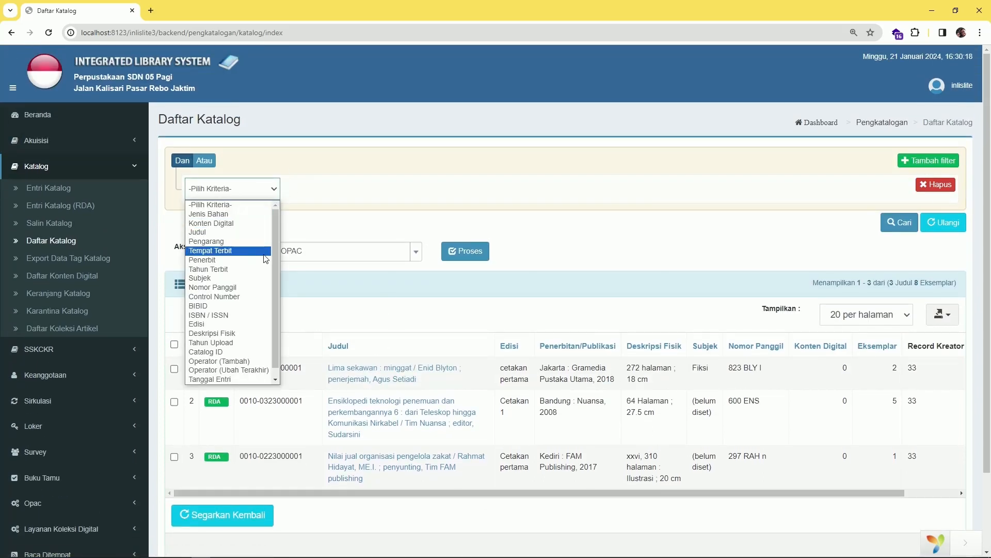
{"action": "left_click", "coordinate": [206, 232]}
{"action": "left_click", "coordinate": [299, 197]}
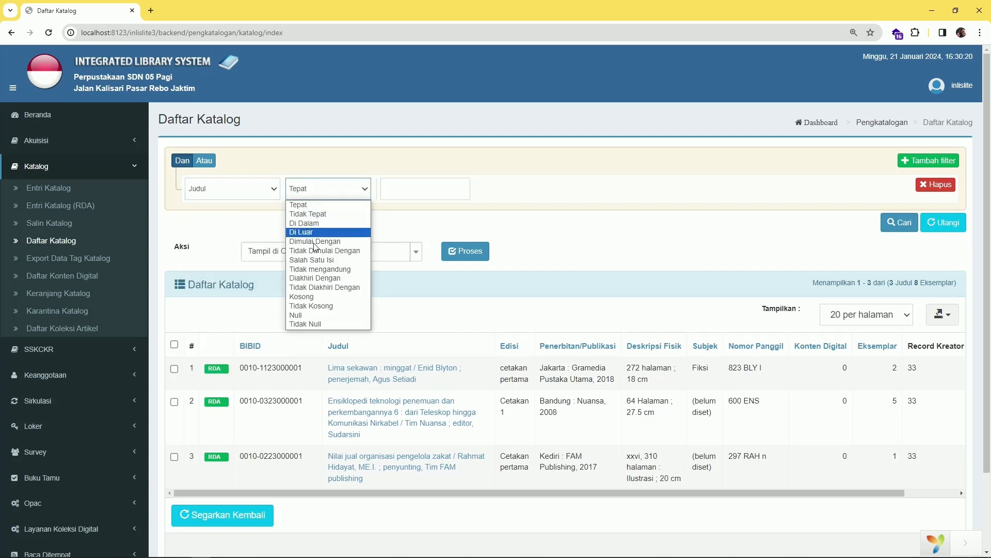
{"action": "left_click", "coordinate": [318, 260]}
{"action": "left_click", "coordinate": [426, 180]}
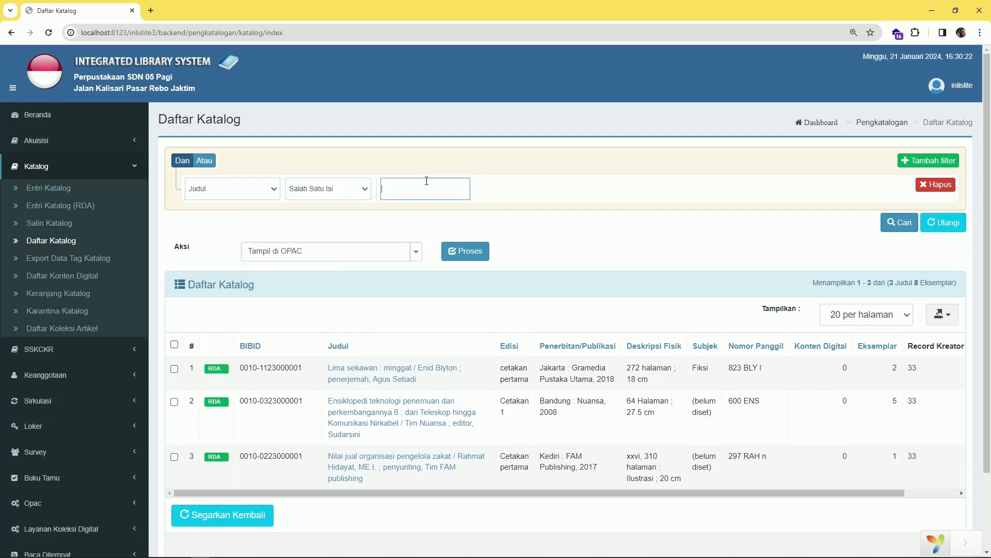
{"action": "type", "text": "lima sekawan"}
{"action": "left_click", "coordinate": [889, 229]}
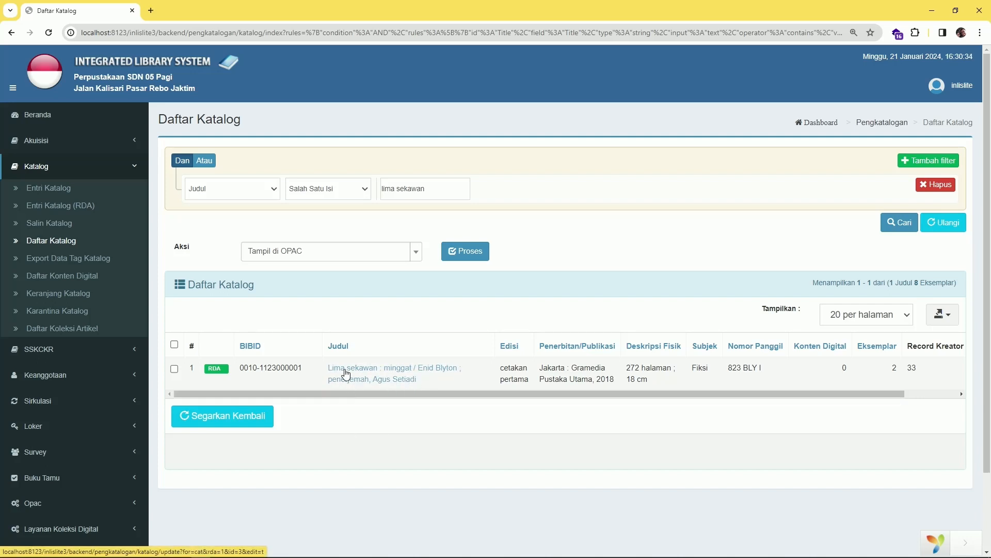
Open the Lima sekawan record and check its Konten Digital tab, which lists no files
{"action": "left_click", "coordinate": [373, 382]}
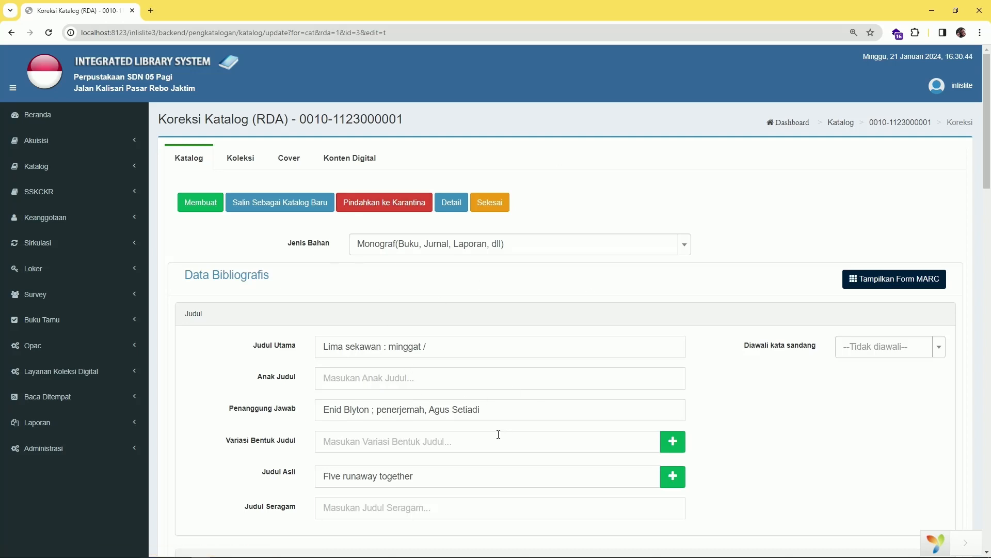
{"action": "left_click", "coordinate": [378, 157]}
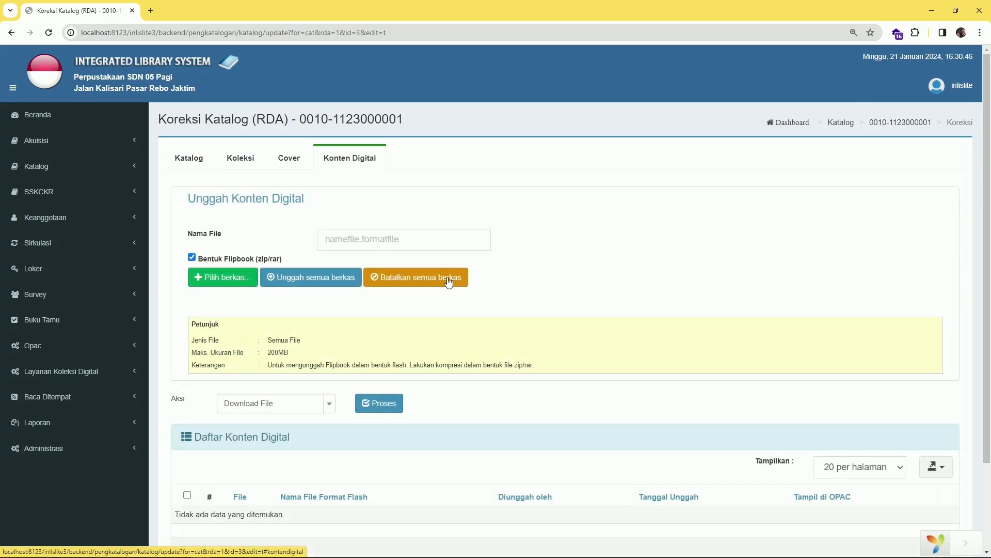
{"action": "scroll", "coordinate": [459, 287], "scroll_direction": "down", "scroll_amount": 2}
{"action": "scroll", "coordinate": [498, 466], "scroll_direction": "up", "scroll_amount": 2}
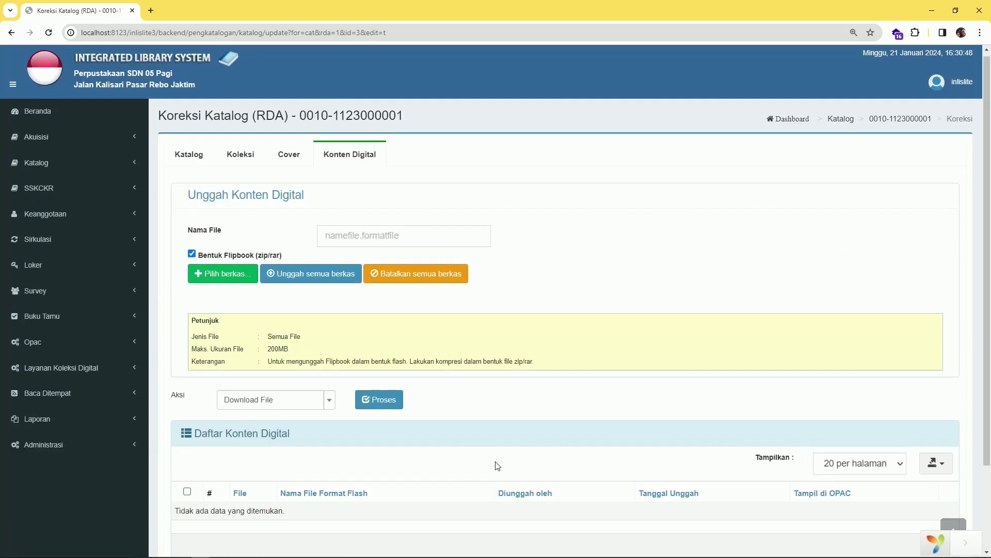
{"action": "scroll", "coordinate": [546, 436], "scroll_direction": "down", "scroll_amount": 2}
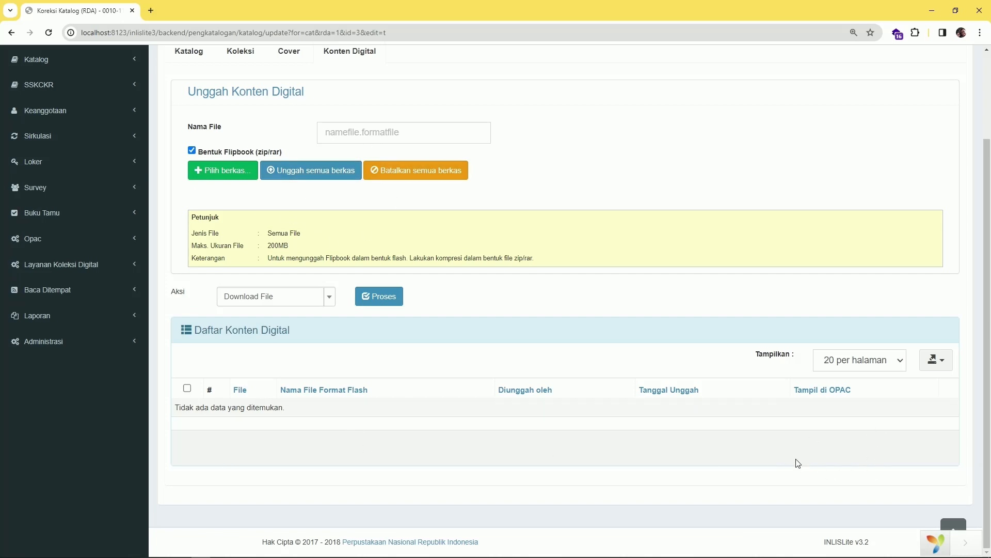
{"action": "scroll", "coordinate": [375, 317], "scroll_direction": "up", "scroll_amount": 2}
{"action": "scroll", "coordinate": [573, 444], "scroll_direction": "down", "scroll_amount": 2}
{"action": "scroll", "coordinate": [516, 352], "scroll_direction": "up", "scroll_amount": 1}
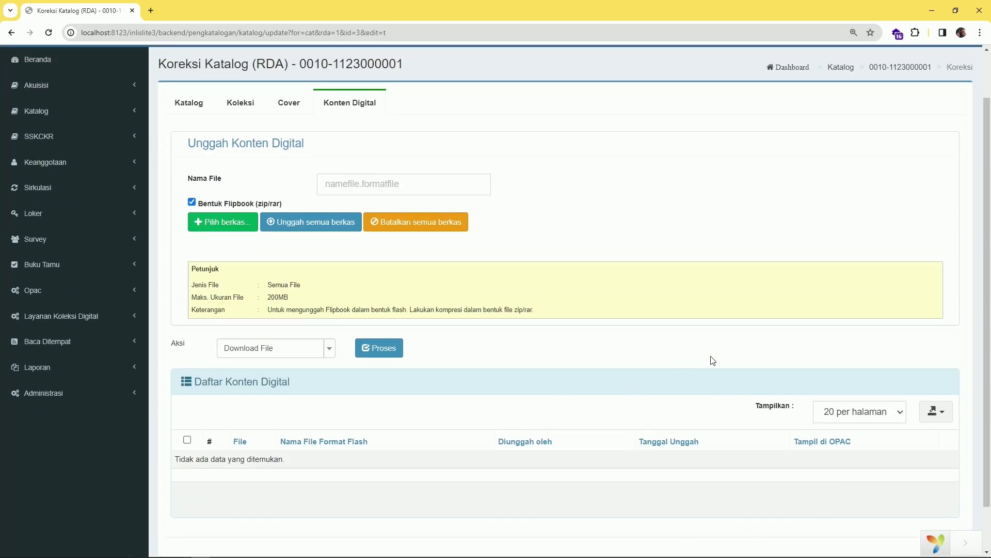
{"action": "scroll", "coordinate": [674, 429], "scroll_direction": "up", "scroll_amount": 1}
{"action": "scroll", "coordinate": [487, 425], "scroll_direction": "down", "scroll_amount": 2}
{"action": "scroll", "coordinate": [505, 382], "scroll_direction": "up", "scroll_amount": 2}
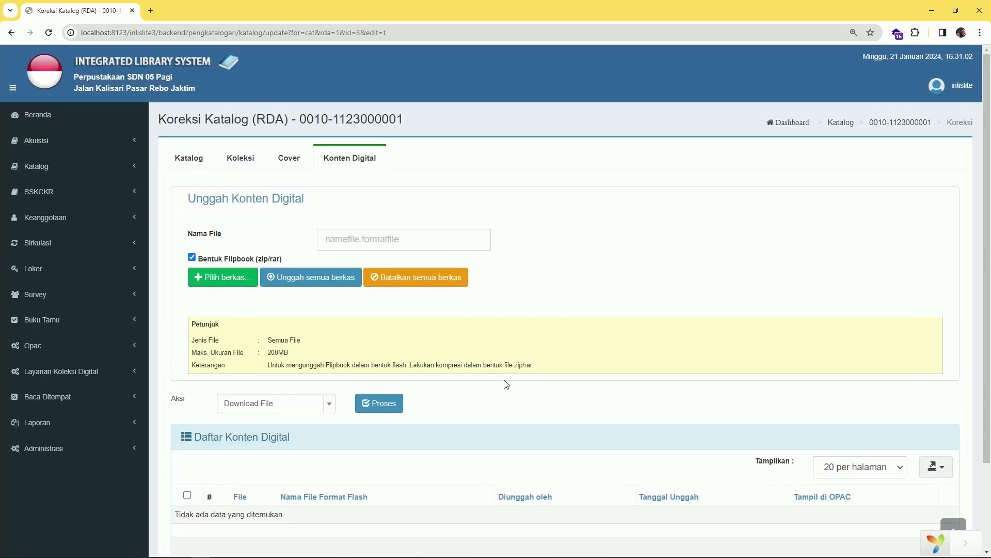
Delete the record's cover on the Cover tab with Hapus Cover, confirming with OK
{"action": "left_click", "coordinate": [288, 158]}
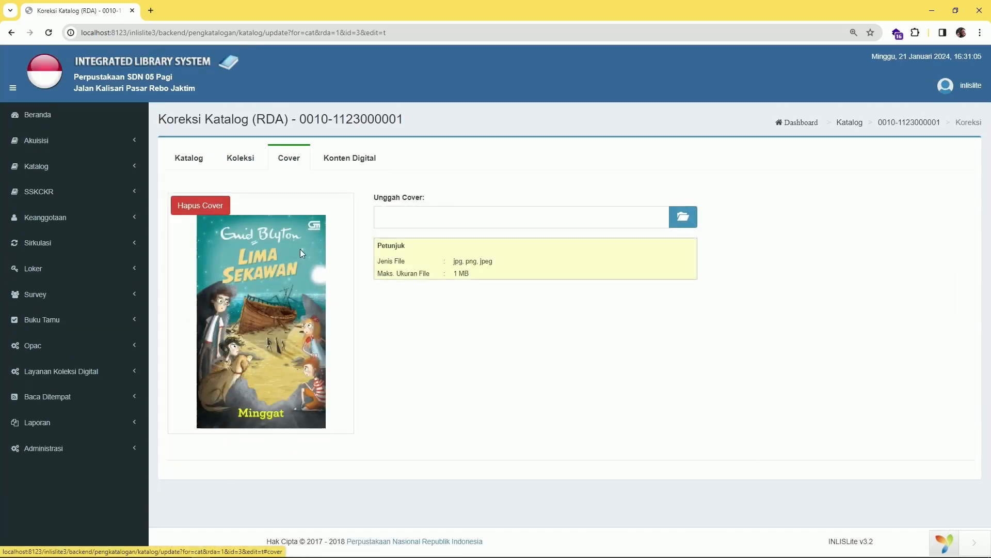
{"action": "left_click", "coordinate": [200, 210]}
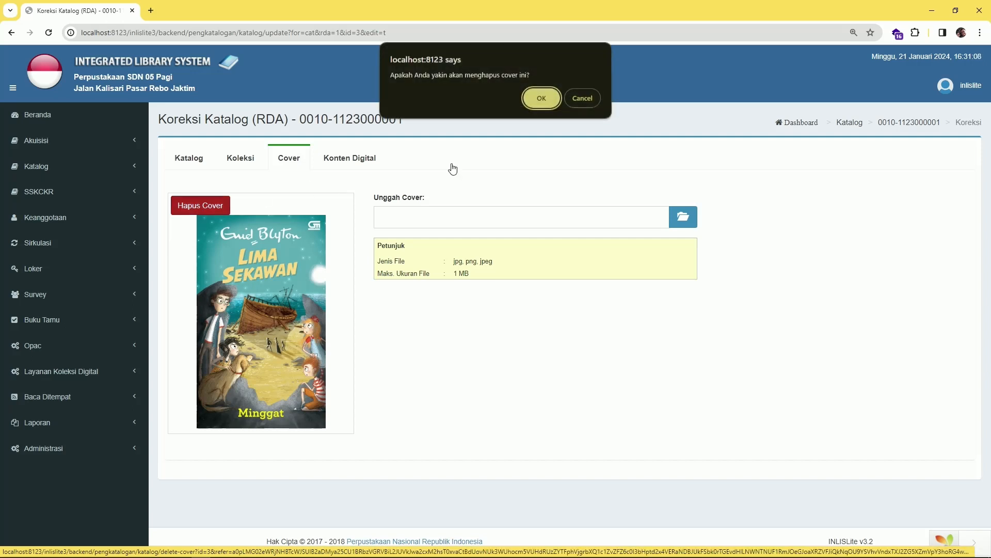
{"action": "left_click", "coordinate": [542, 98]}
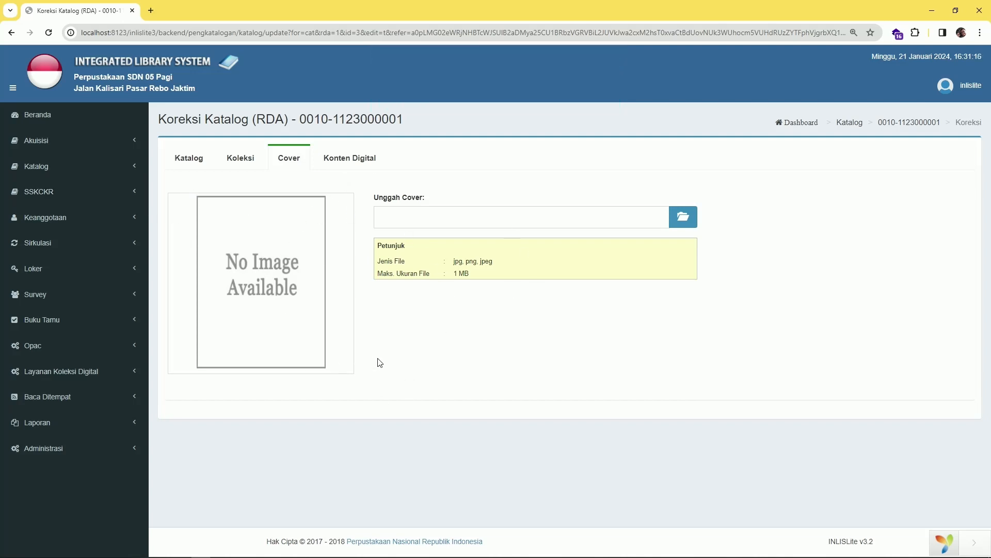
{"action": "left_click", "coordinate": [240, 160]}
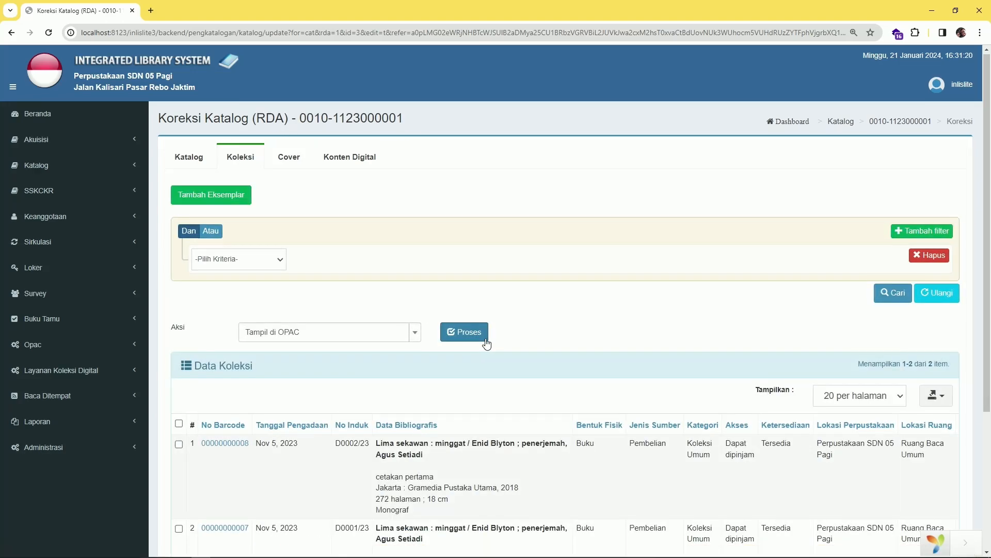
{"action": "scroll", "coordinate": [470, 333], "scroll_direction": "down", "scroll_amount": 3}
{"action": "scroll", "coordinate": [488, 343], "scroll_direction": "up", "scroll_amount": 1}
{"action": "scroll", "coordinate": [487, 343], "scroll_direction": "down", "scroll_amount": 1}
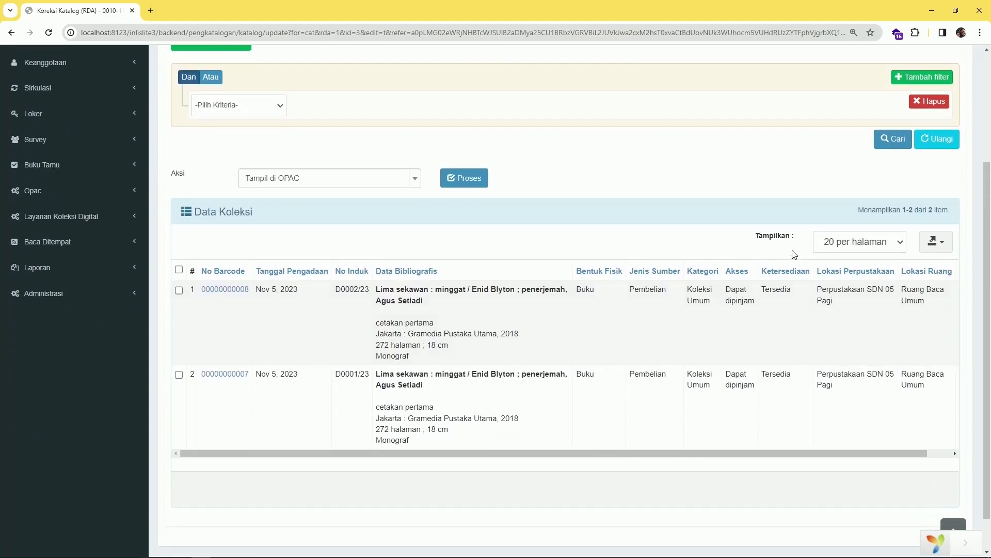
{"action": "scroll", "coordinate": [773, 294], "scroll_direction": "up", "scroll_amount": 2}
{"action": "scroll", "coordinate": [333, 267], "scroll_direction": "down", "scroll_amount": 3}
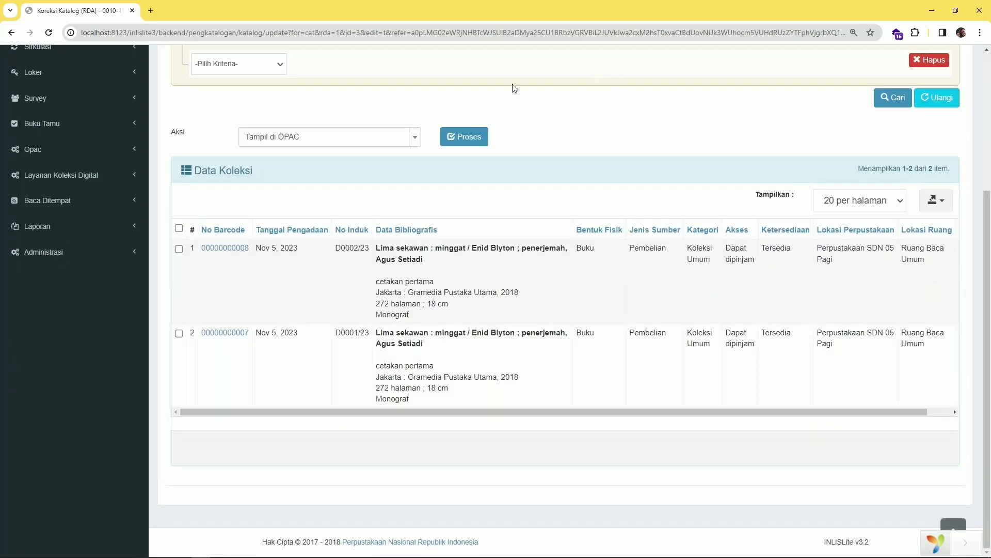
{"action": "scroll", "coordinate": [354, 310], "scroll_direction": "up", "scroll_amount": 2}
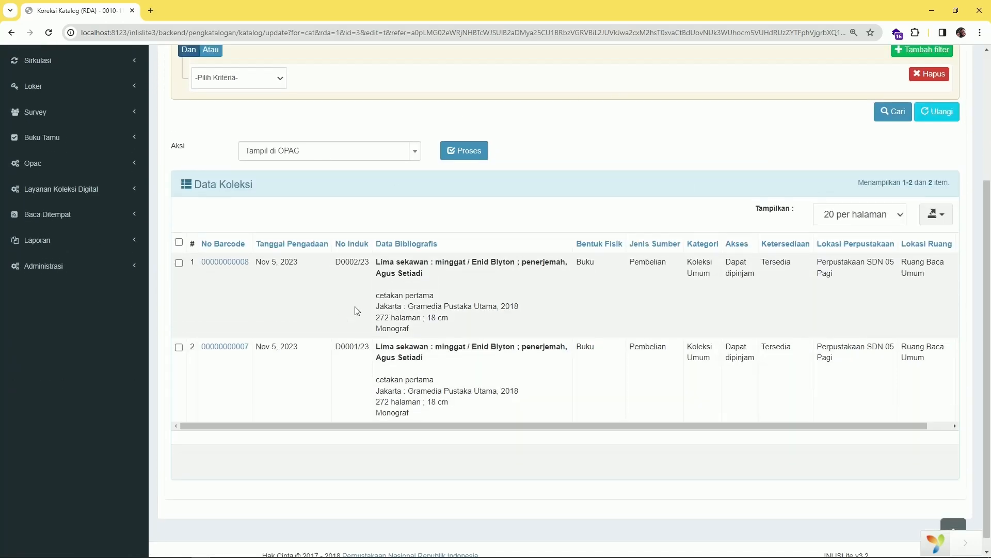
{"action": "scroll", "coordinate": [308, 295], "scroll_direction": "down", "scroll_amount": 2}
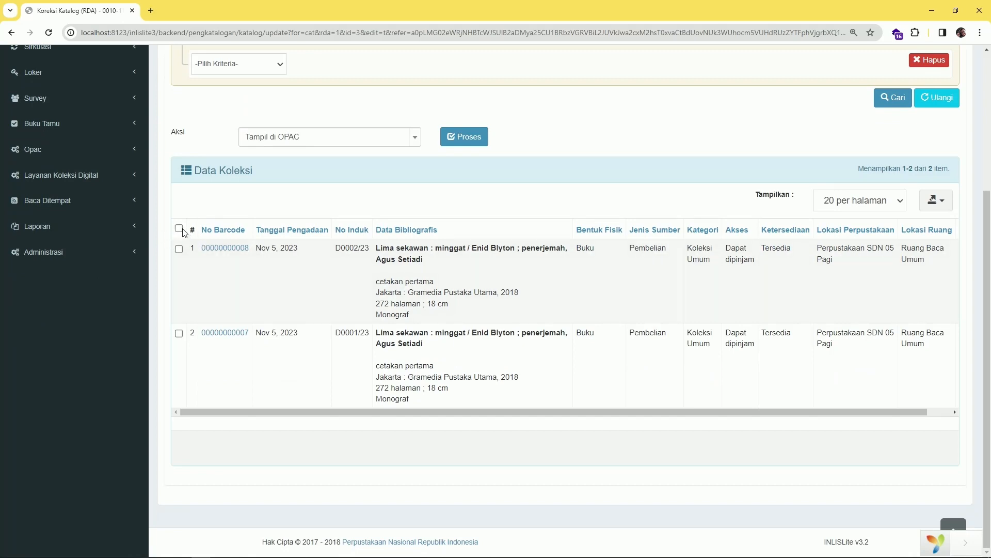
{"action": "left_click", "coordinate": [179, 229]}
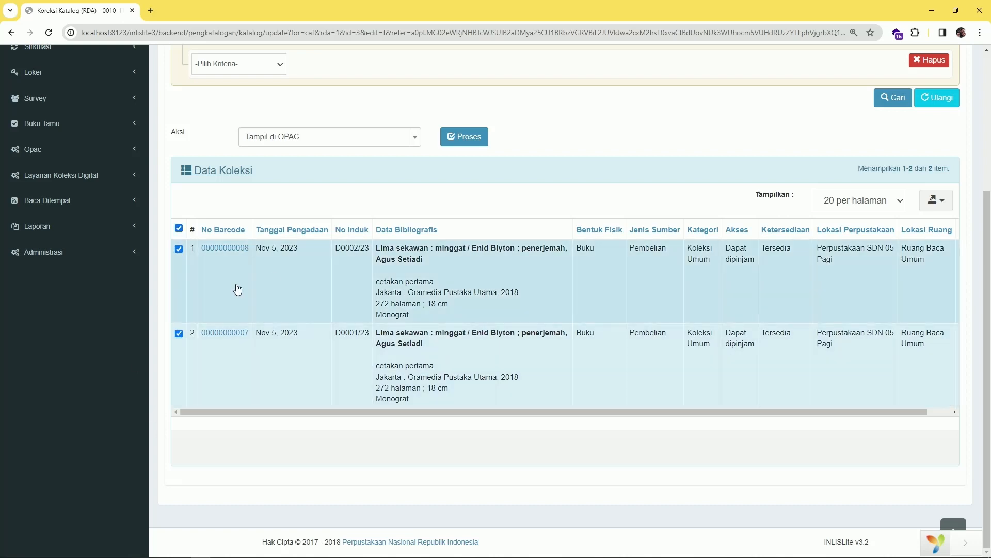
{"action": "scroll", "coordinate": [239, 285], "scroll_direction": "up", "scroll_amount": 2}
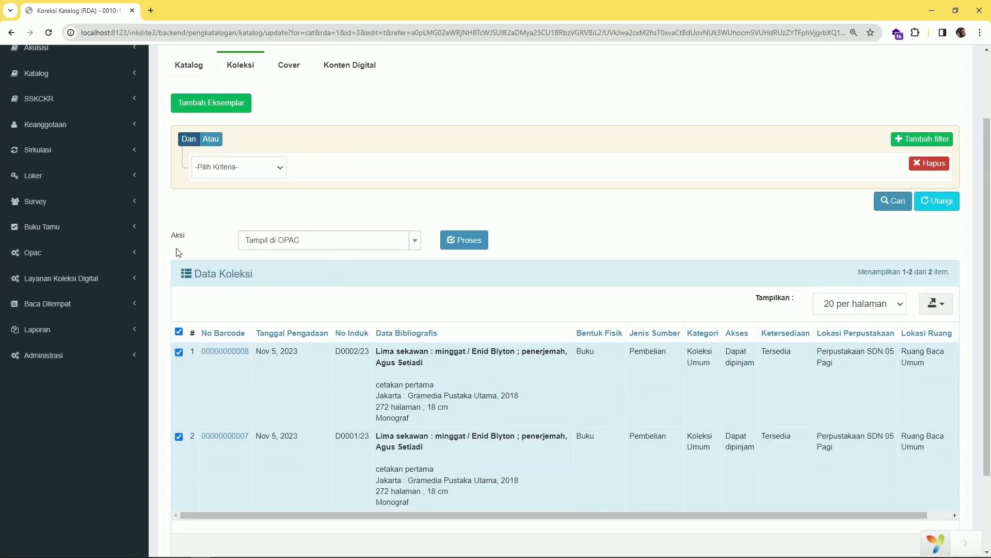
Apply the Karantina Data action to the checked copies and confirm, emptying the copy list
{"action": "left_click", "coordinate": [298, 242]}
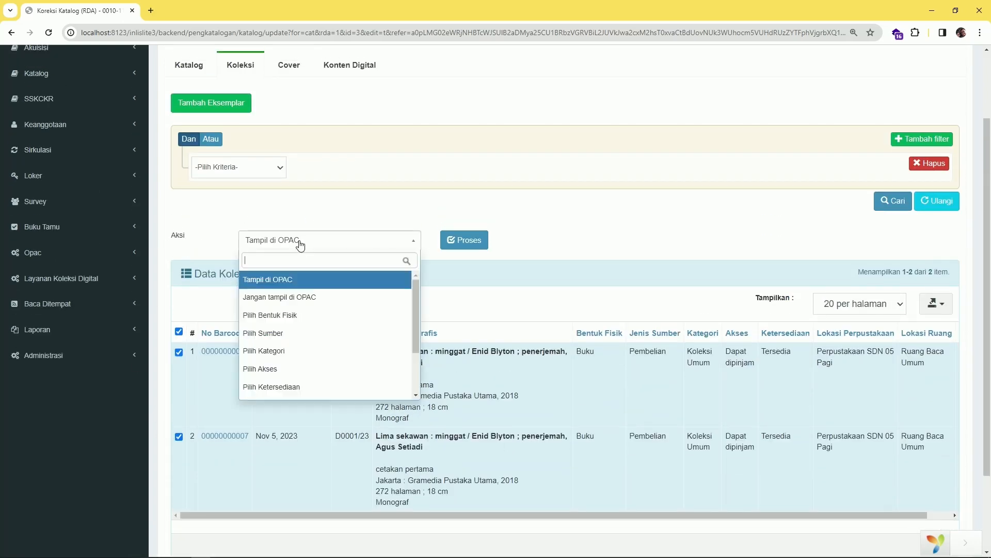
{"action": "scroll", "coordinate": [305, 351], "scroll_direction": "down", "scroll_amount": 2}
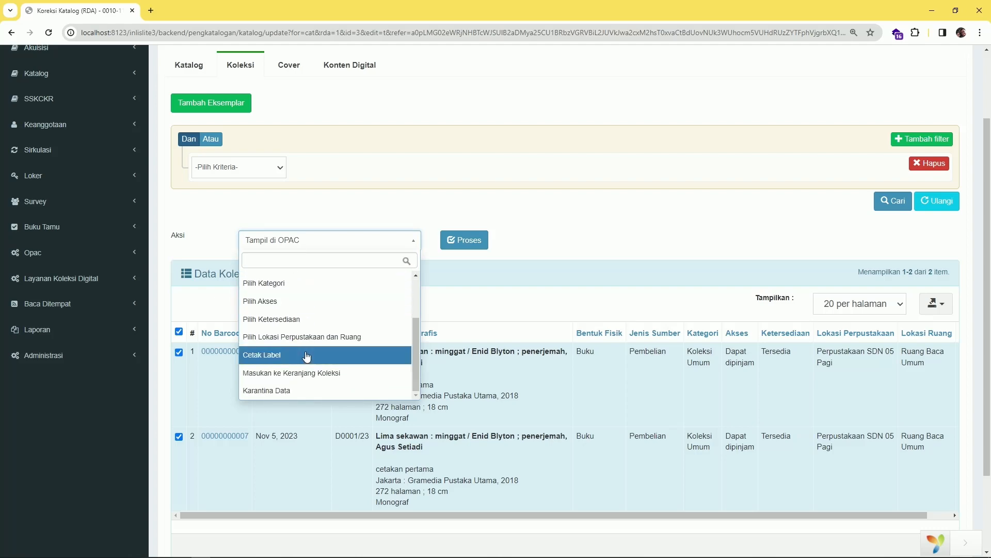
{"action": "left_click", "coordinate": [297, 392]}
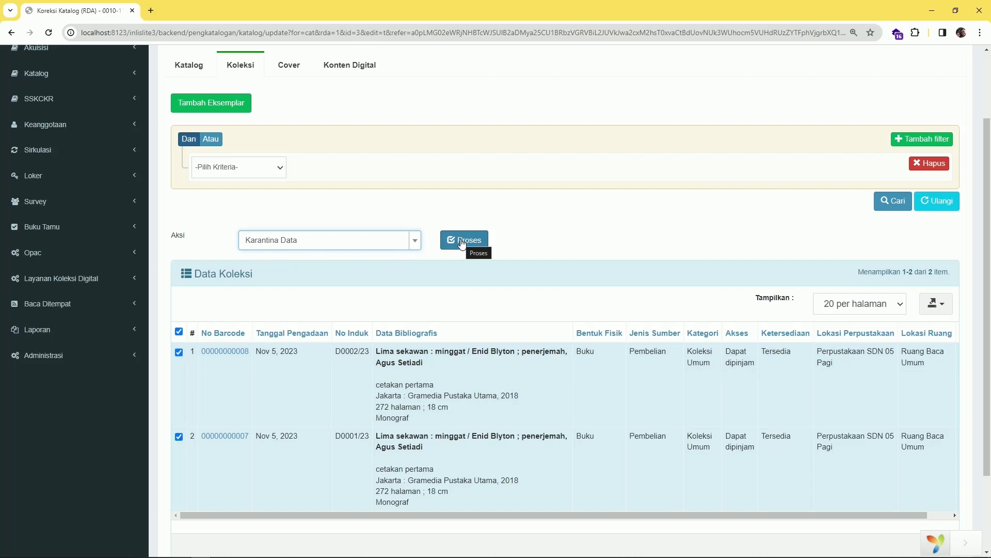
{"action": "left_click", "coordinate": [462, 244]}
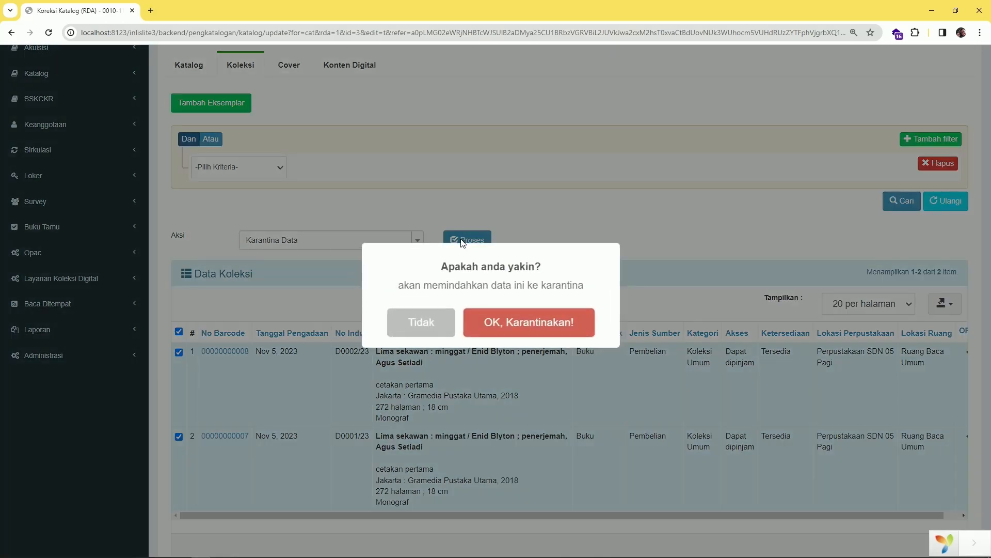
{"action": "left_click", "coordinate": [527, 340]}
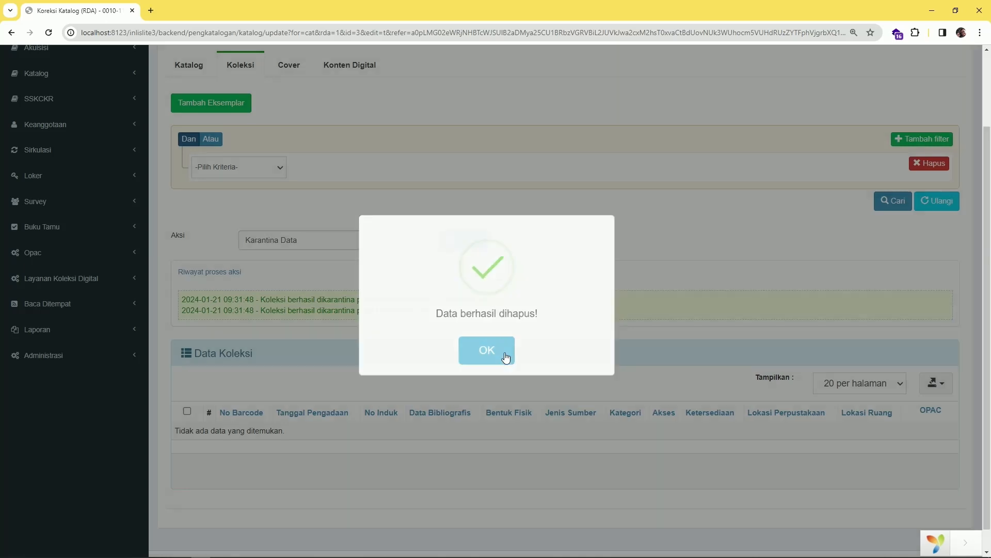
{"action": "left_click", "coordinate": [505, 357]}
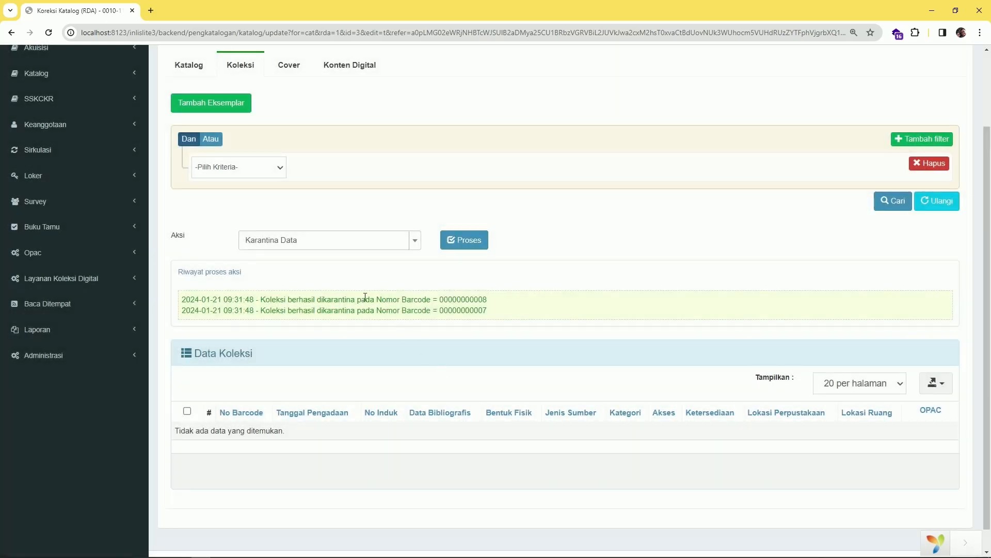
{"action": "scroll", "coordinate": [483, 472], "scroll_direction": "down", "scroll_amount": 1}
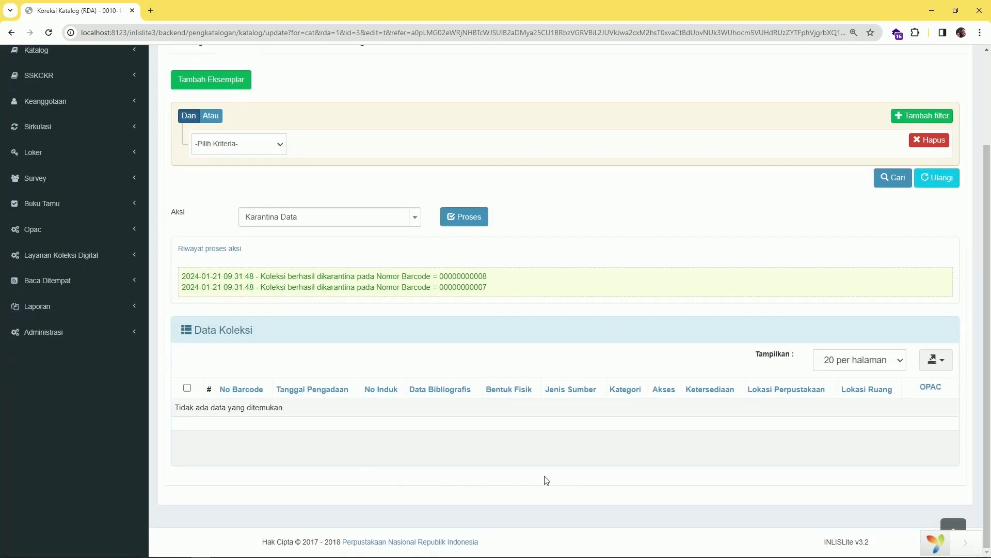
{"action": "scroll", "coordinate": [269, 408], "scroll_direction": "up", "scroll_amount": 4}
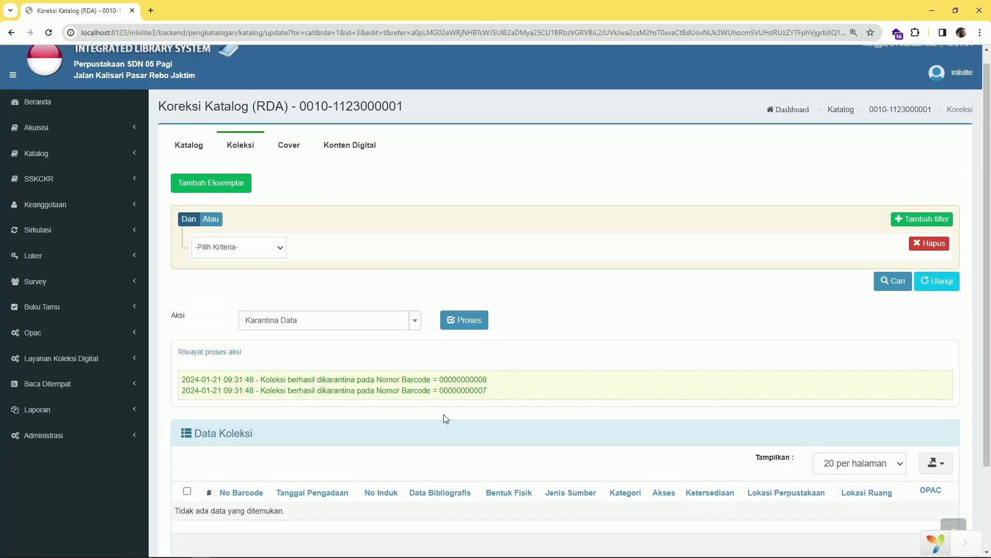
From the Katalog tab, use Pindahkan ke Karantina on the Lima sekawan record and confirm
{"action": "left_click", "coordinate": [178, 150]}
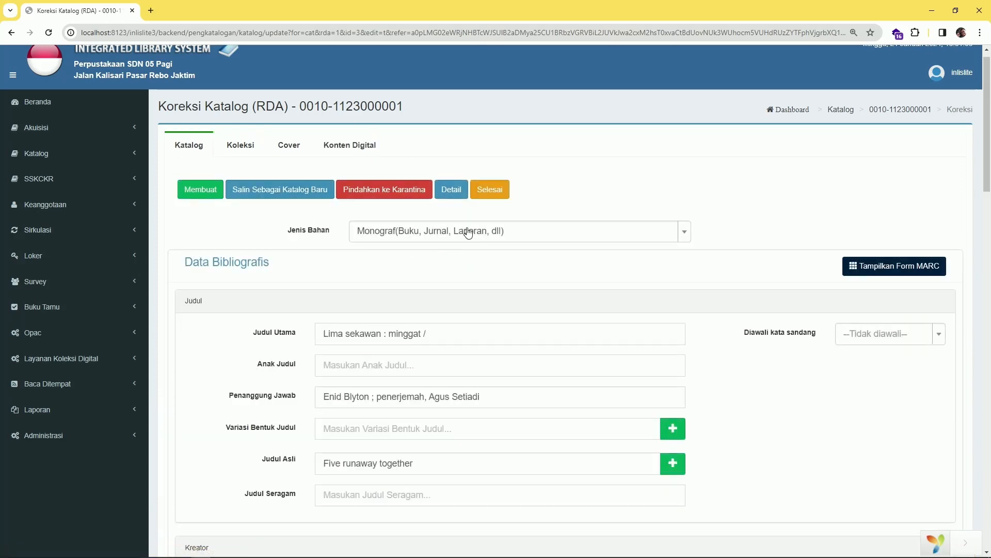
{"action": "left_click", "coordinate": [392, 198]}
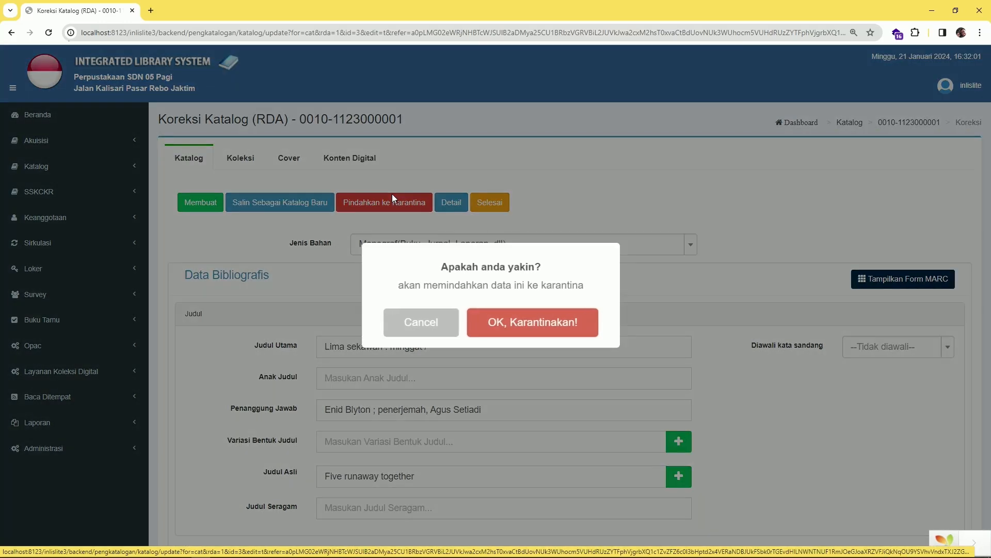
{"action": "left_click", "coordinate": [517, 323]}
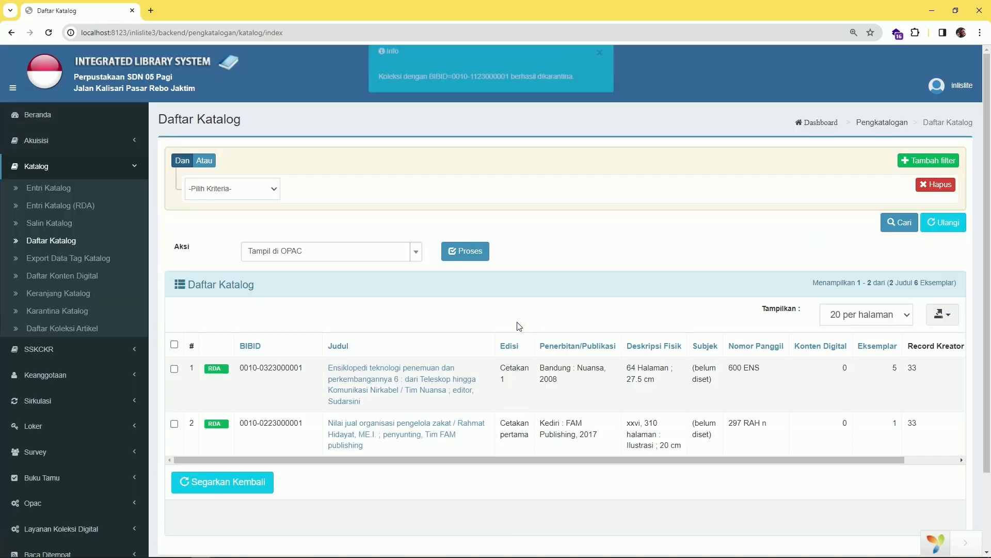
{"action": "scroll", "coordinate": [315, 467], "scroll_direction": "down", "scroll_amount": 1}
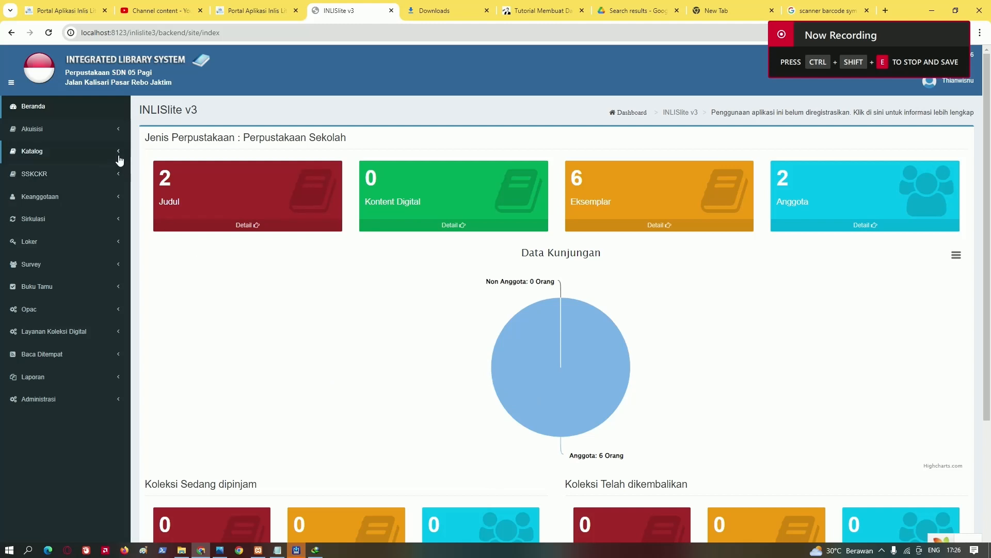
In Karantina Katalog, tick the Lima sekawan record and choose Hapus Permanen as its action
{"action": "left_click", "coordinate": [119, 155]}
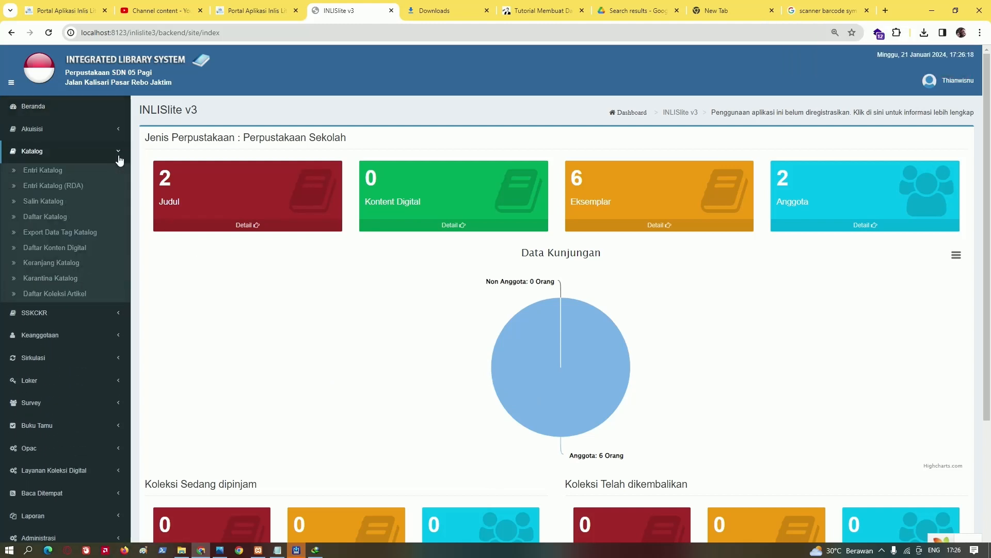
{"action": "left_click", "coordinate": [72, 279]}
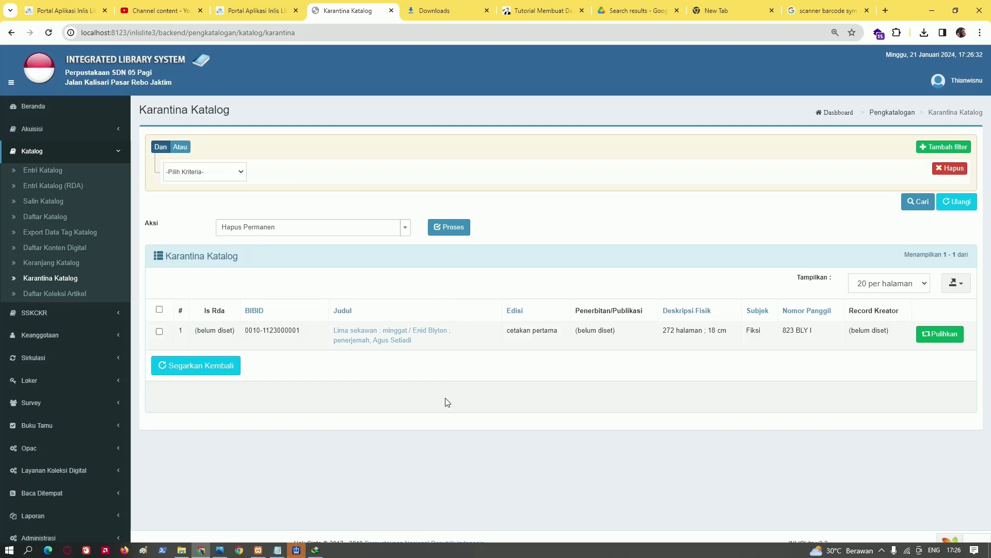
{"action": "left_click", "coordinate": [159, 331]}
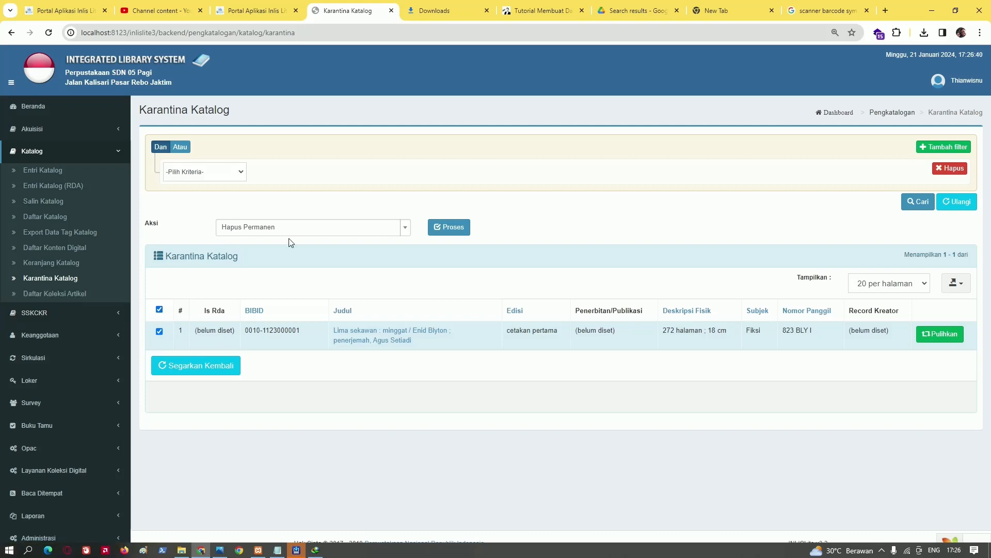
{"action": "left_click", "coordinate": [246, 236]}
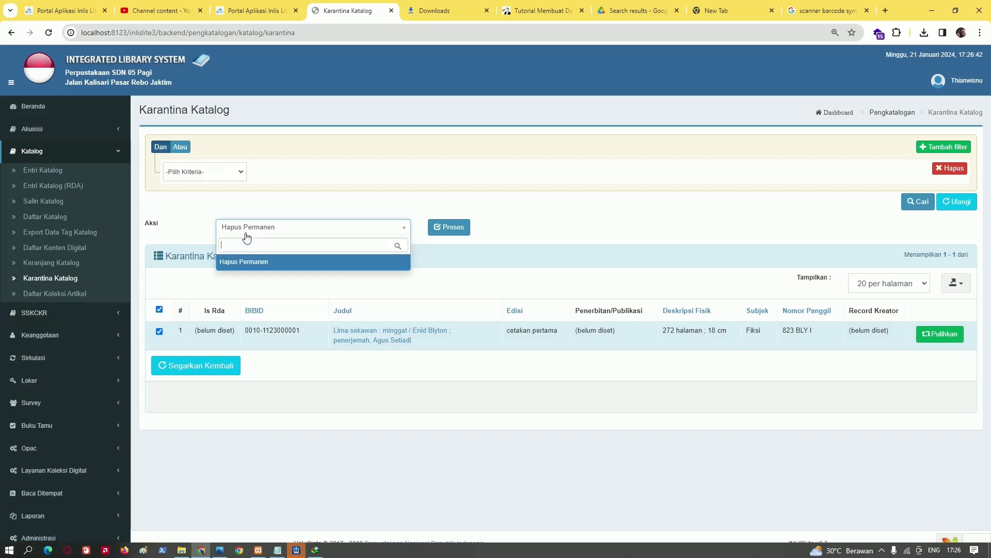
{"action": "left_click", "coordinate": [244, 260]}
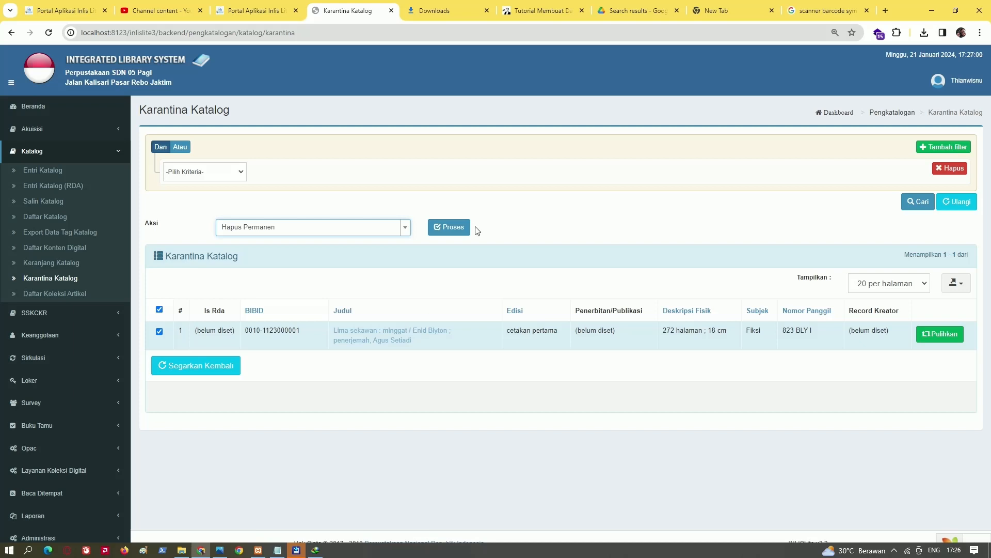
Process Hapus Permanen on Lima sekawan and confirm with Hapus! to delete it for good
{"action": "left_click", "coordinate": [445, 232]}
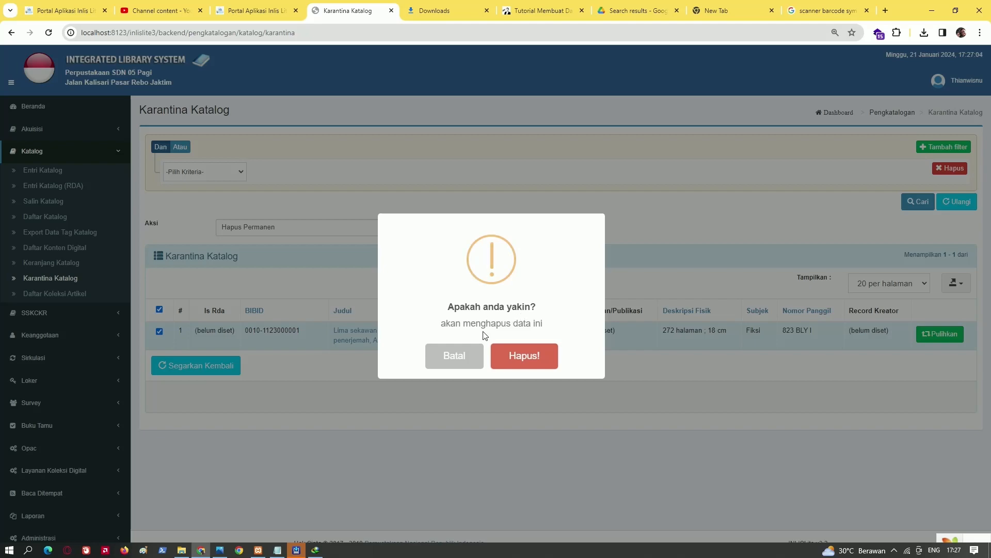
{"action": "left_click", "coordinate": [521, 360]}
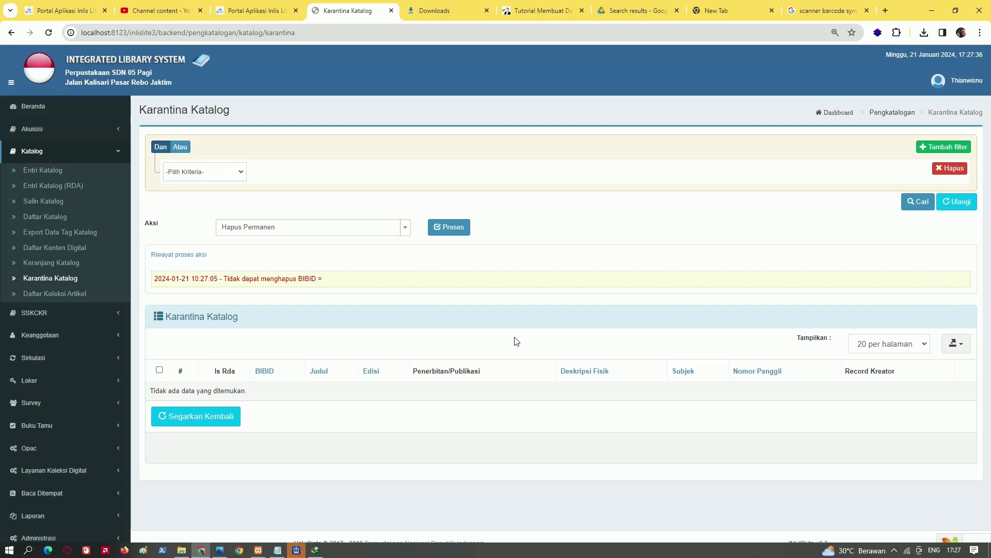
{"action": "left_click", "coordinate": [51, 219]}
{"action": "left_click", "coordinate": [357, 339]}
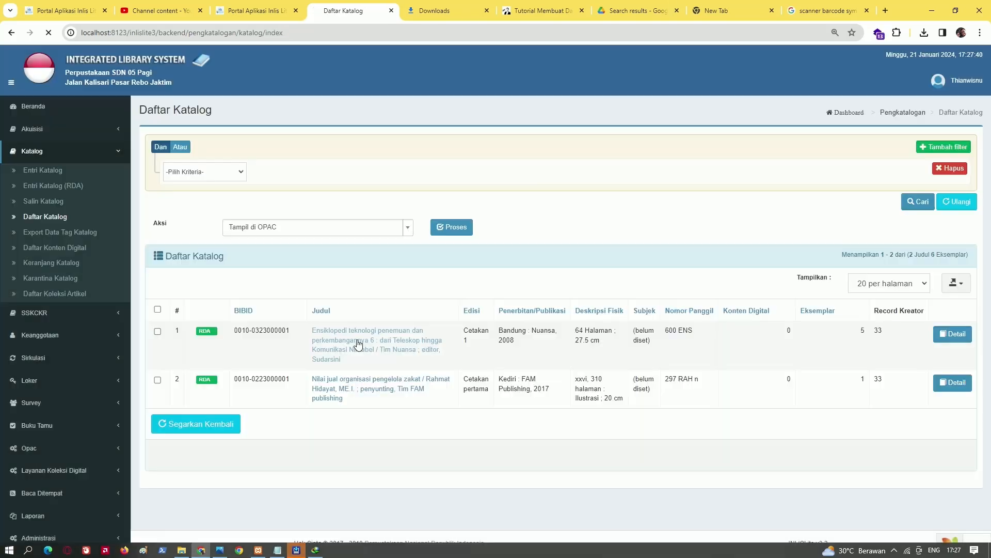
{"action": "scroll", "coordinate": [364, 326], "scroll_direction": "down", "scroll_amount": 20}
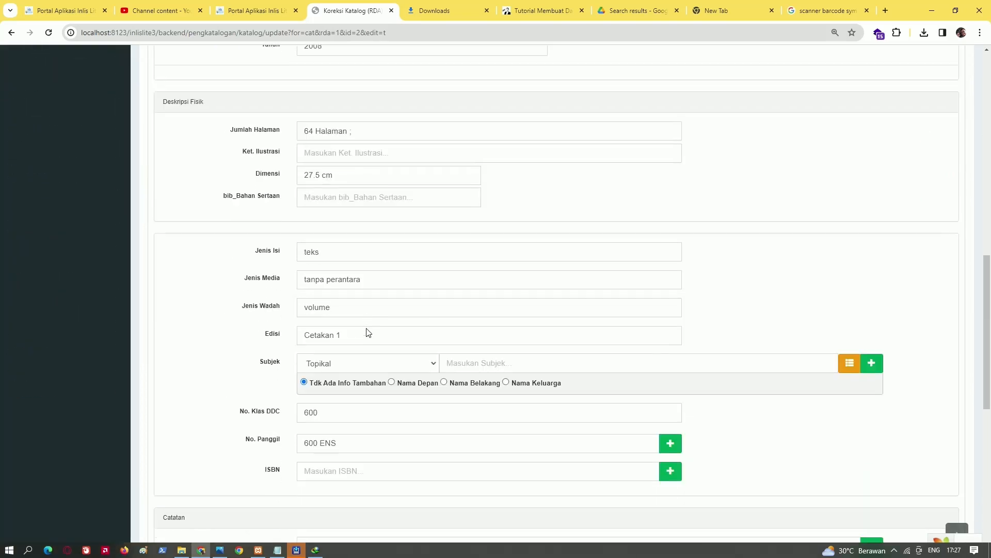
{"action": "left_click_drag", "start_coordinate": [253, 398], "coordinate": [303, 400]}
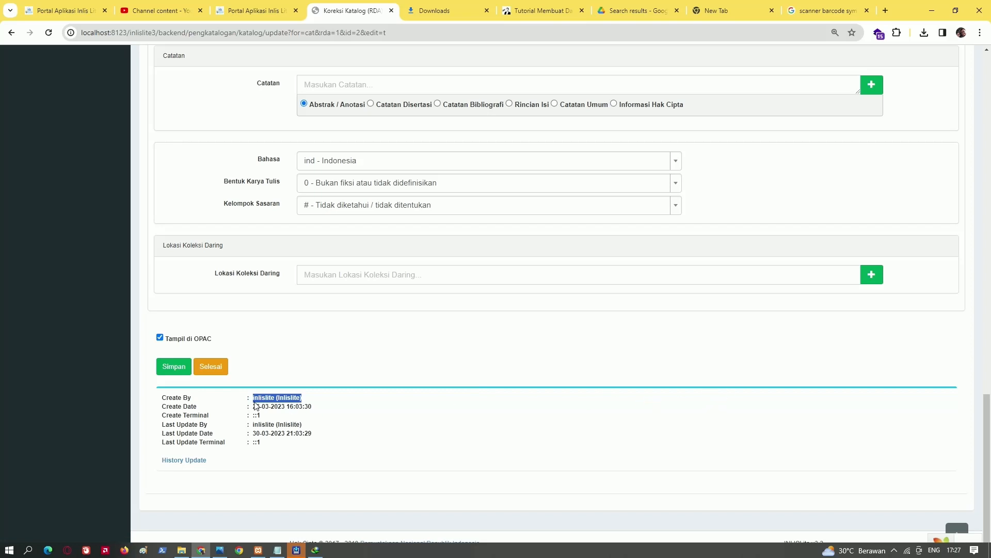
{"action": "left_click_drag", "start_coordinate": [256, 399], "coordinate": [271, 402]}
{"action": "scroll", "coordinate": [273, 408], "scroll_direction": "up", "scroll_amount": 1}
{"action": "scroll", "coordinate": [271, 411], "scroll_direction": "up", "scroll_amount": 20}
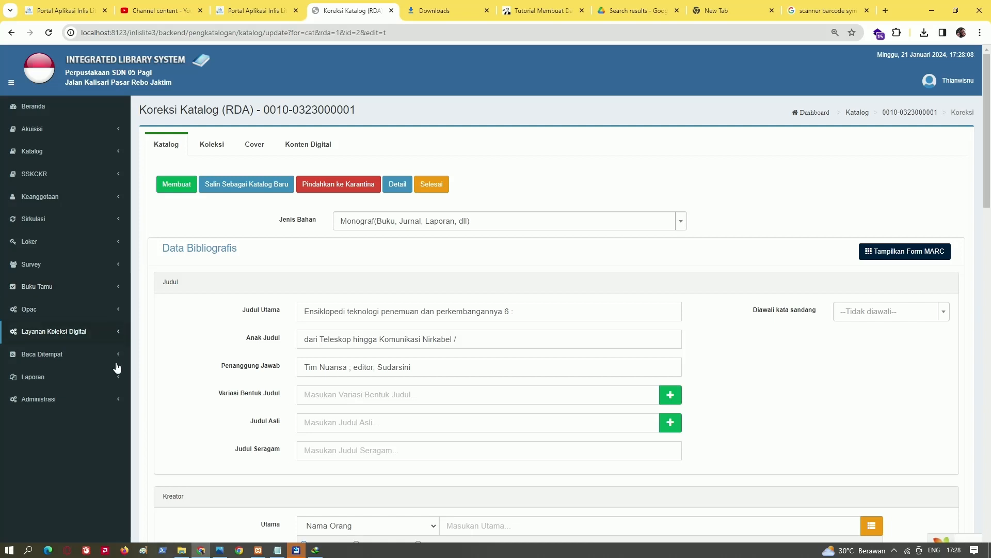
{"action": "left_click", "coordinate": [88, 155]}
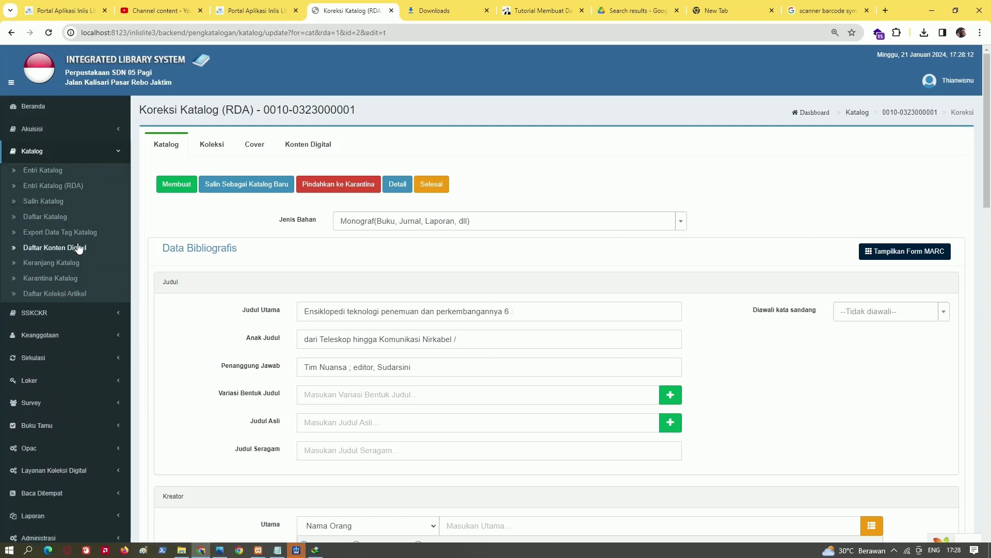
Check that Karantina Katalog is empty, then open Akuisisi's Karantina Koleksi list
{"action": "left_click", "coordinate": [67, 279]}
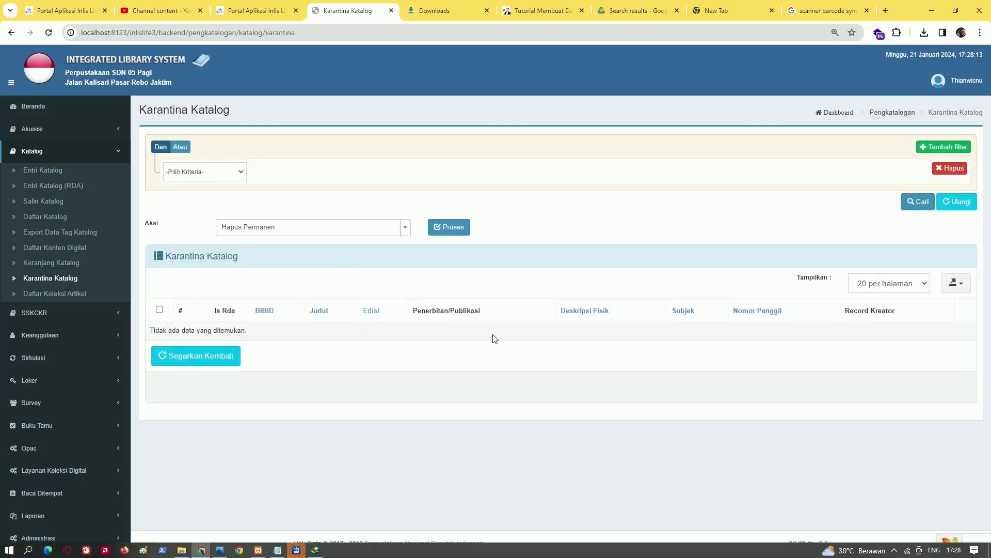
{"action": "left_click", "coordinate": [49, 130]}
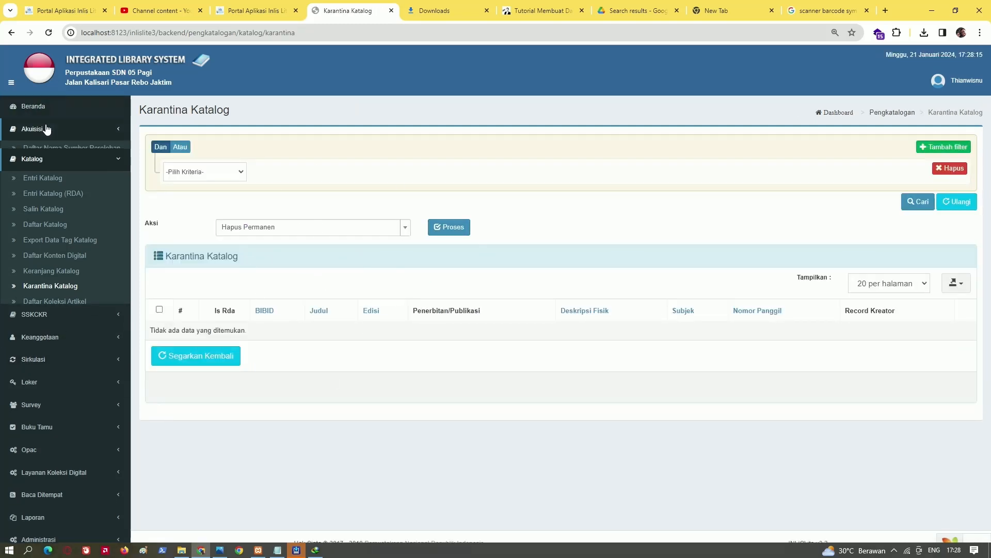
{"action": "left_click", "coordinate": [49, 286]}
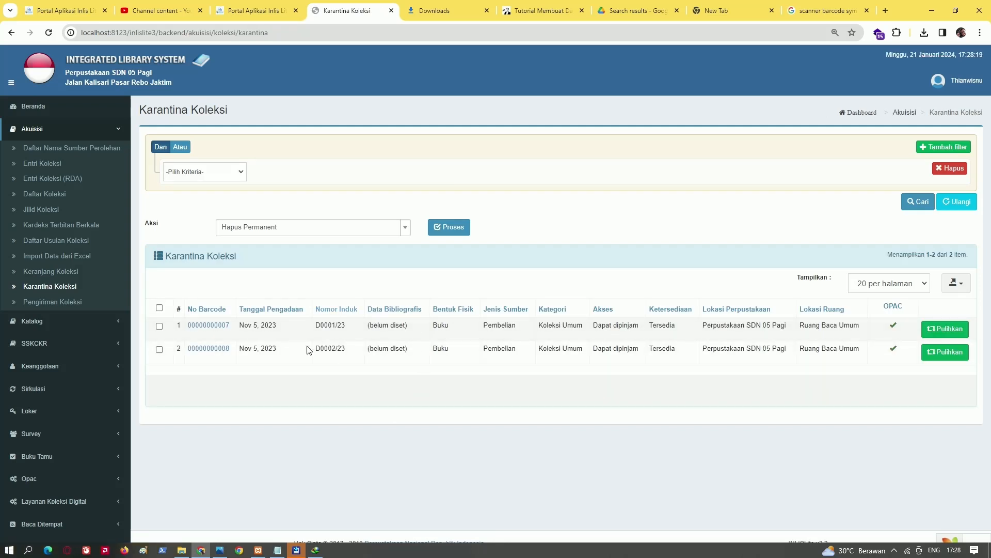
Permanently delete both quarantined copies D0001/23 and D0002/23, confirming with Hapus! and OK
{"action": "left_click", "coordinate": [160, 309]}
{"action": "left_click", "coordinate": [466, 227]}
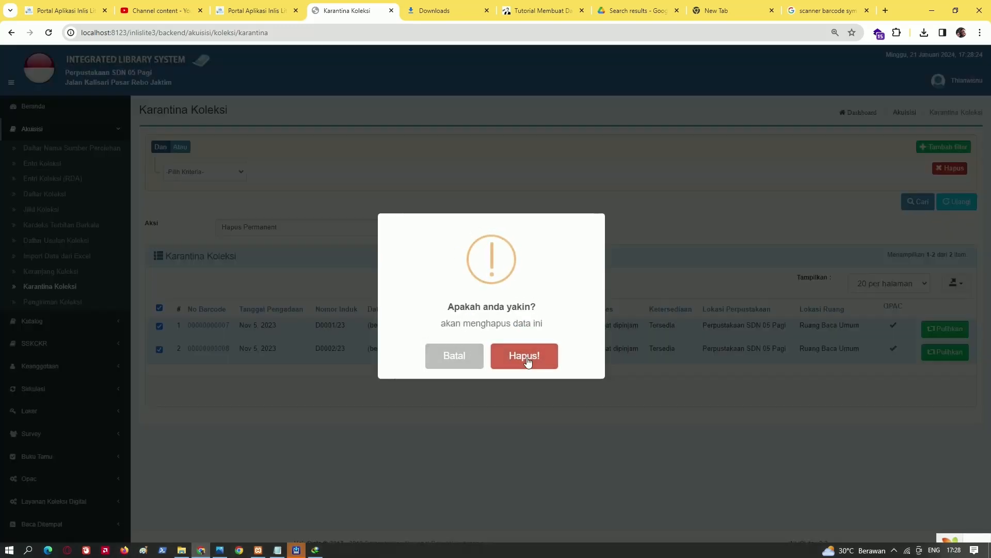
{"action": "left_click", "coordinate": [527, 356]}
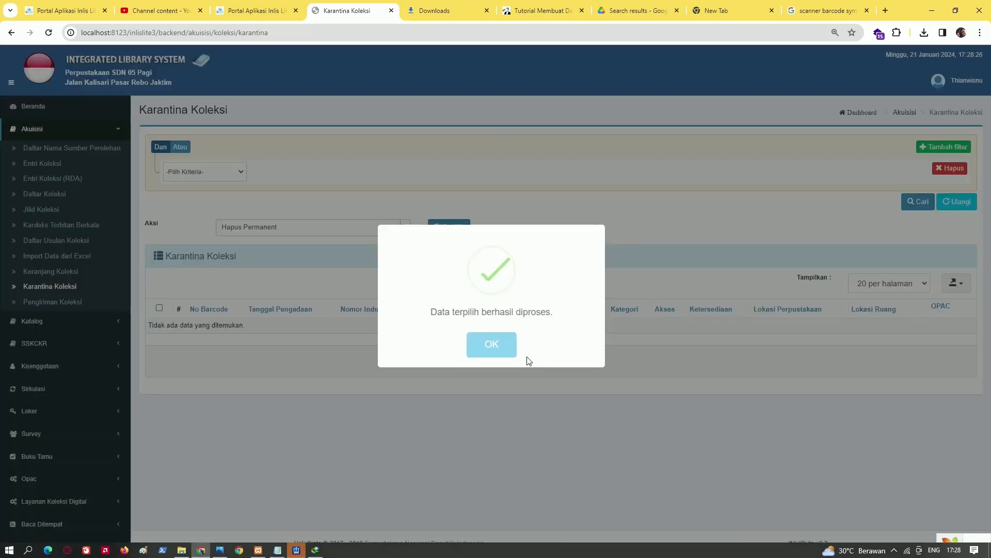
{"action": "left_click", "coordinate": [503, 342]}
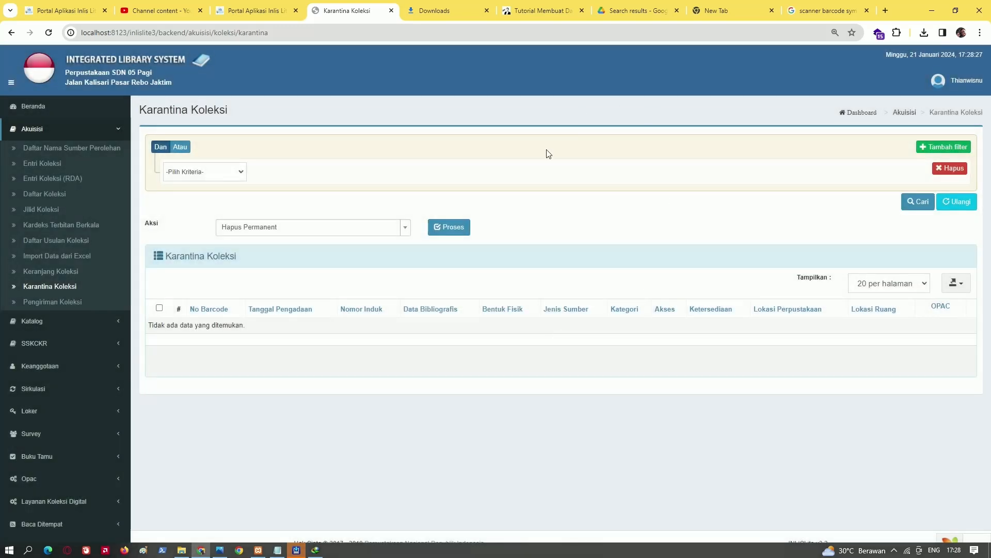